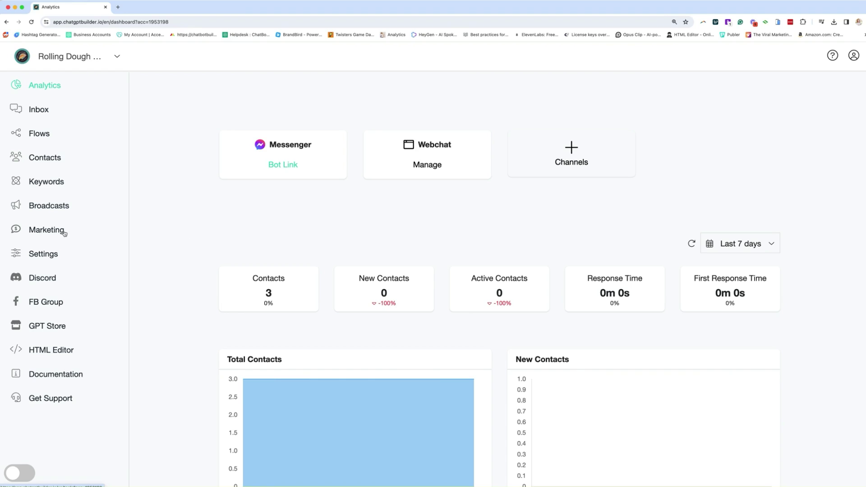
# Start a new Facebook comment automation tracking all posts.
pyautogui.click(42, 234)
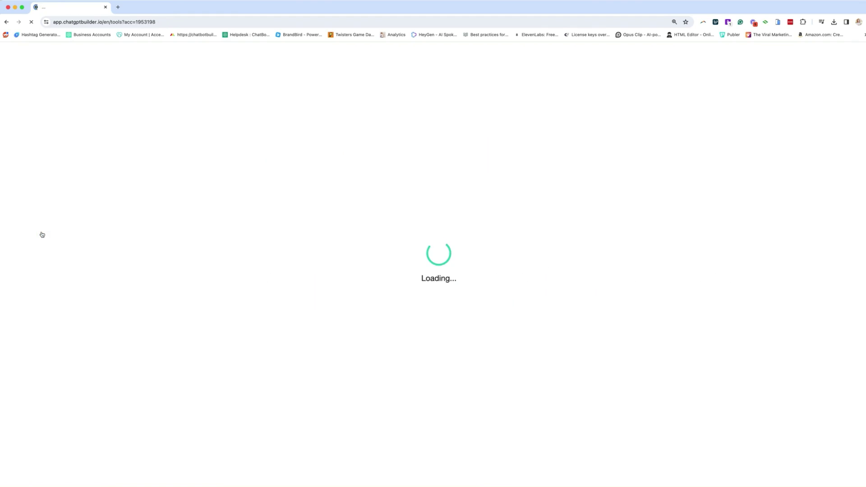
pyautogui.click(513, 165)
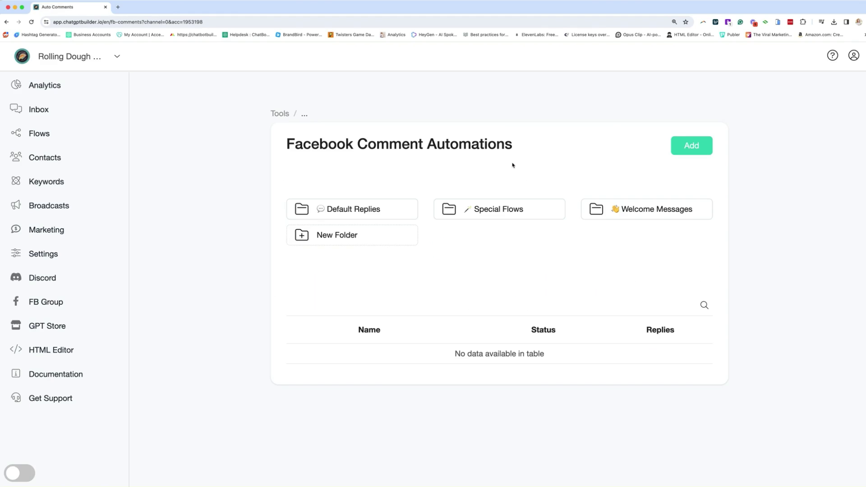
pyautogui.click(696, 145)
pyautogui.press('Return')
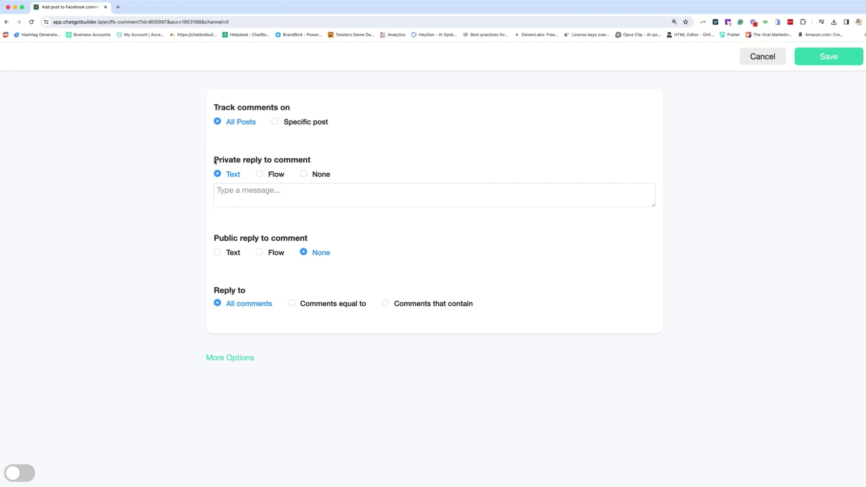
# Set the private reply to comment to None after trying the Flow option.
pyautogui.moveTo(215, 162); pyautogui.dragTo(319, 159)
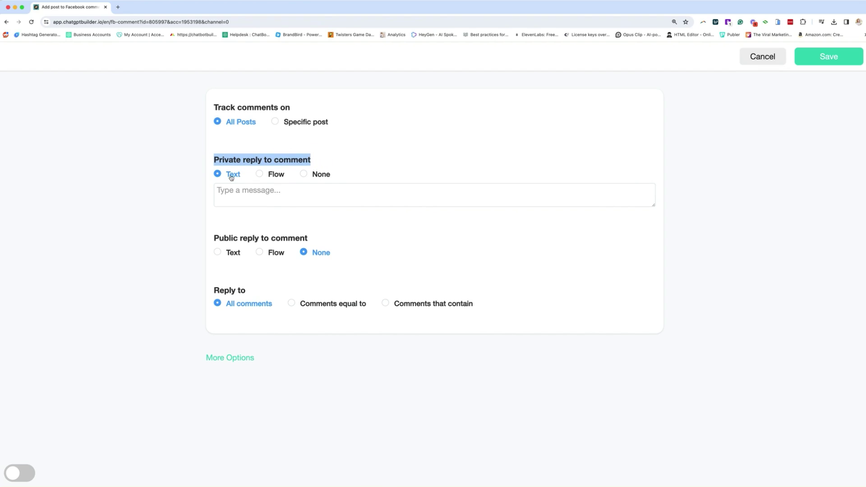
pyautogui.click(270, 175)
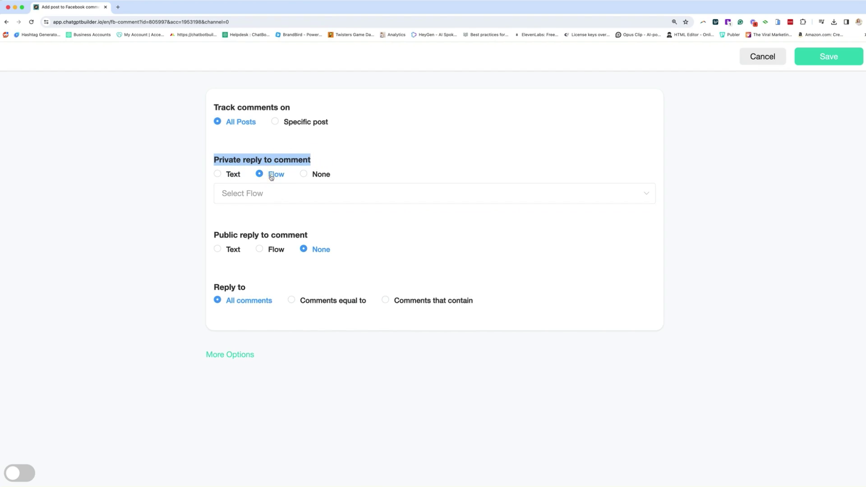
pyautogui.click(318, 174)
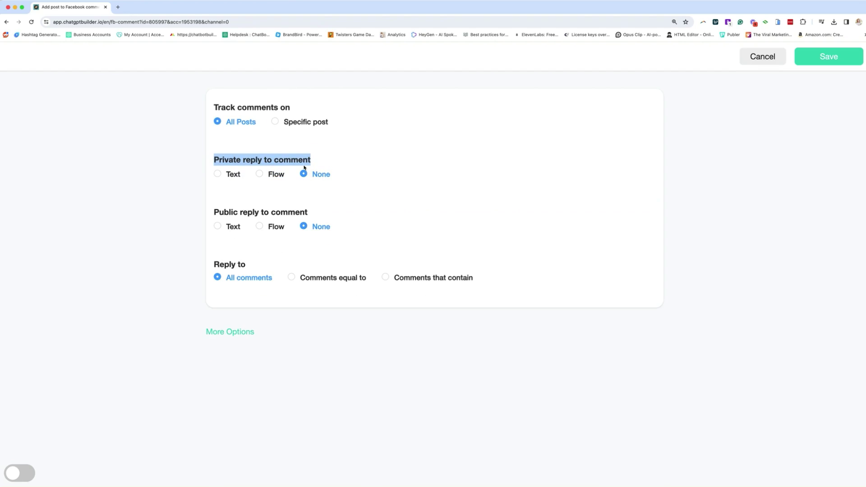
# Set the public reply to comment to None after trying text messages and the Flow option.
pyautogui.moveTo(212, 215); pyautogui.dragTo(332, 220)
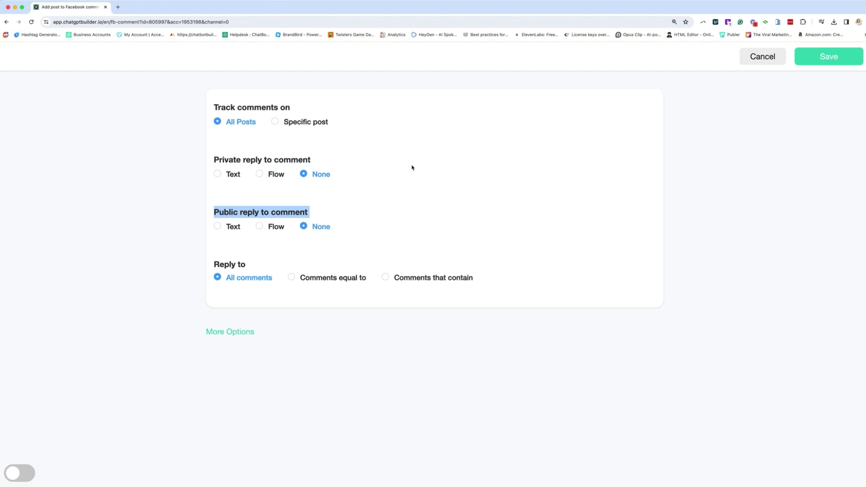
pyautogui.click(218, 227)
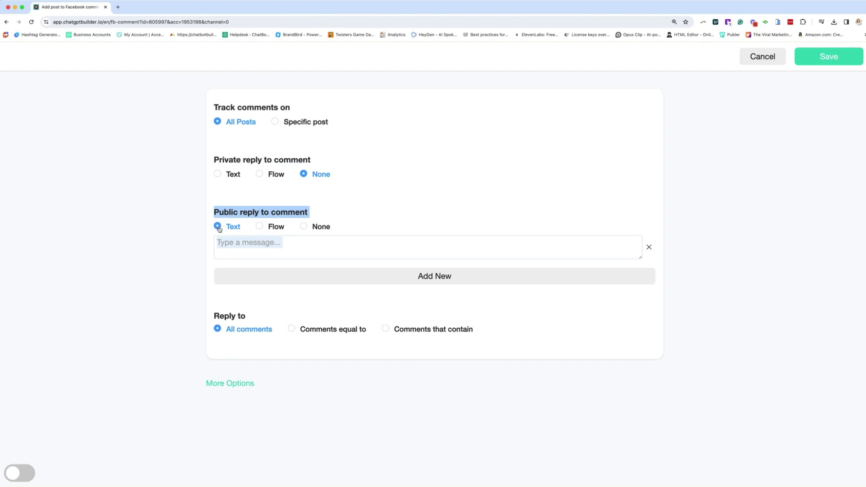
pyautogui.click(445, 276)
pyautogui.click(435, 309)
pyautogui.click(438, 340)
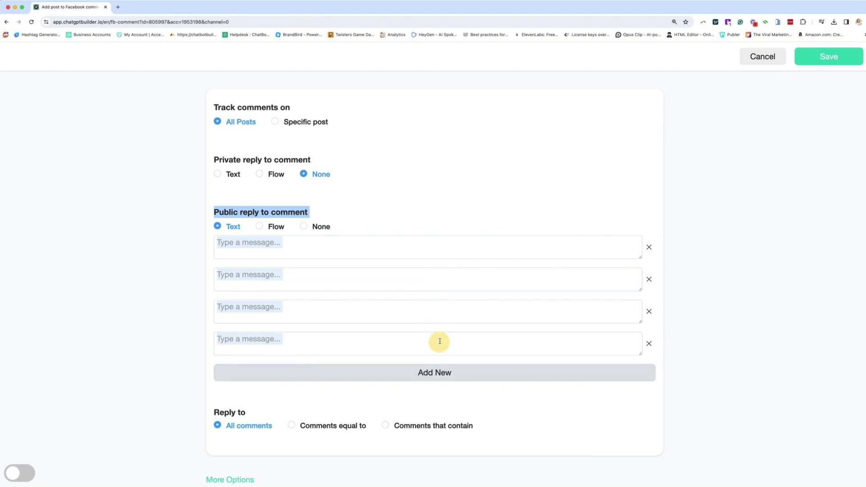
pyautogui.click(648, 343)
pyautogui.click(649, 312)
pyautogui.click(649, 280)
pyautogui.click(260, 226)
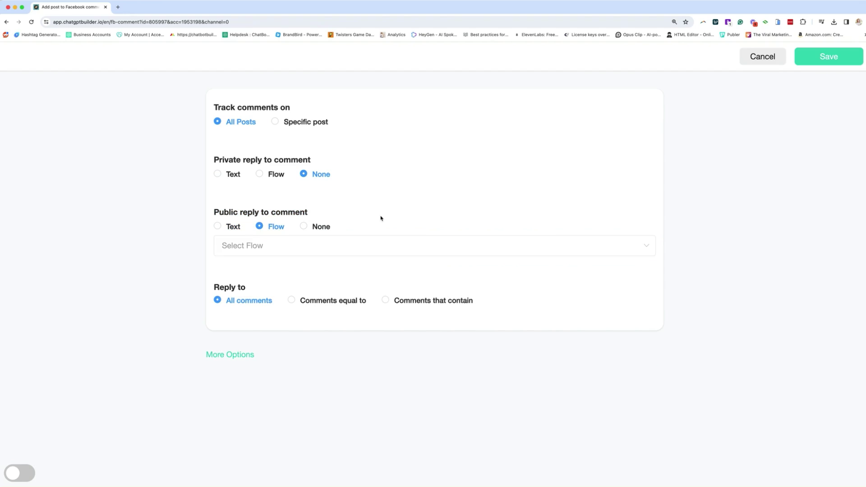
pyautogui.click(313, 227)
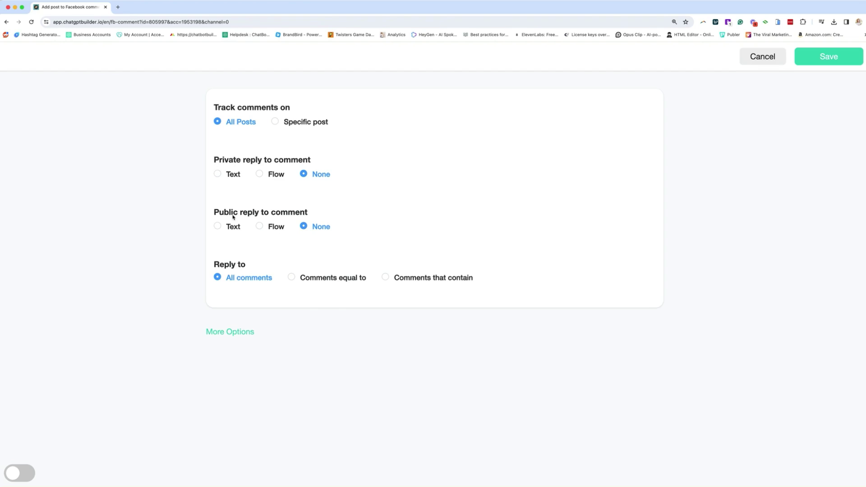
# Create a flow named 'FB Private Reply' and open its Send Message step settings.
pyautogui.click(7, 23)
pyautogui.click(36, 134)
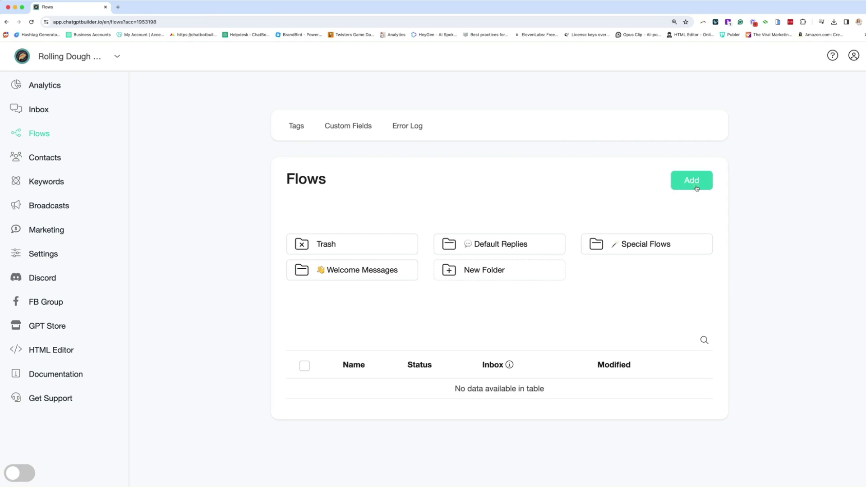
pyautogui.click(696, 186)
pyautogui.click(400, 111)
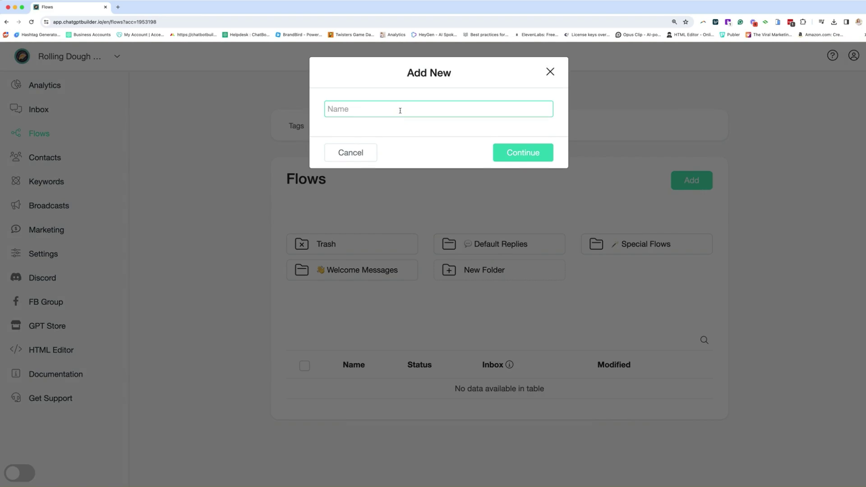
pyautogui.write('FB Private Reply')
pyautogui.click(526, 153)
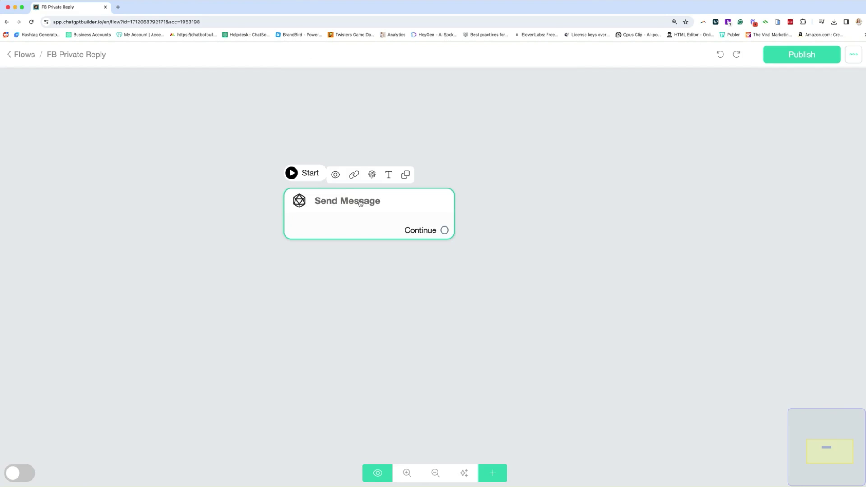
pyautogui.click(359, 203)
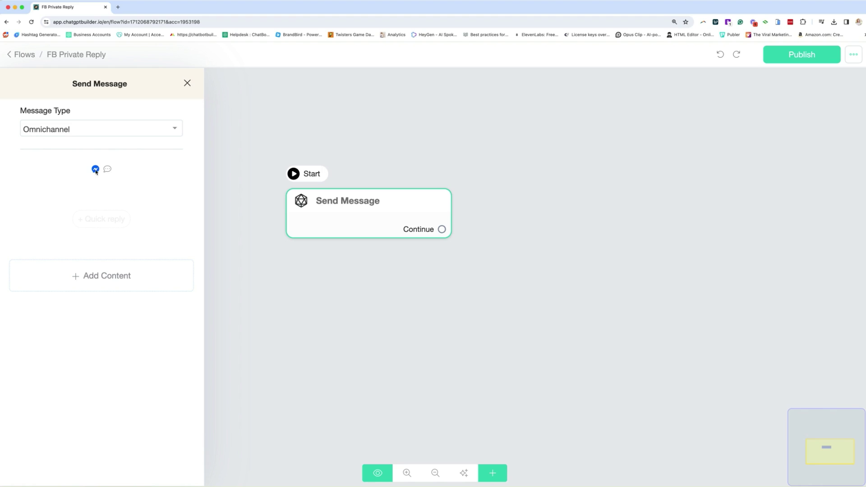
# Set the FB Private Reply Send Message step's message type to Facebook Comment Reply.
pyautogui.click(112, 135)
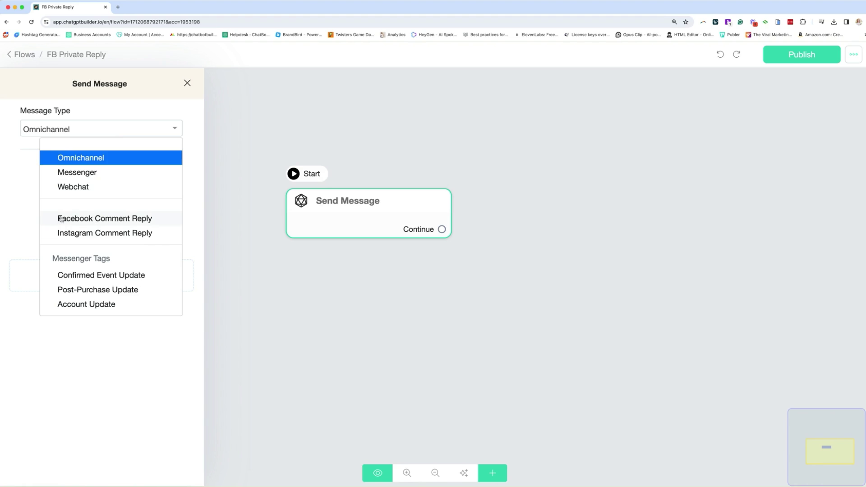
pyautogui.click(86, 220)
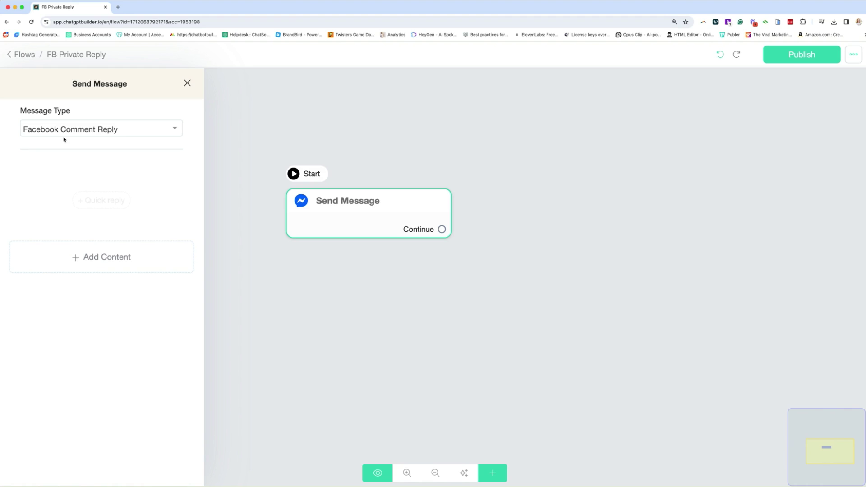
# Add a text block thanking users for their interest in Rolling Dough Pizza Truck, ending with a help question.
pyautogui.click(102, 258)
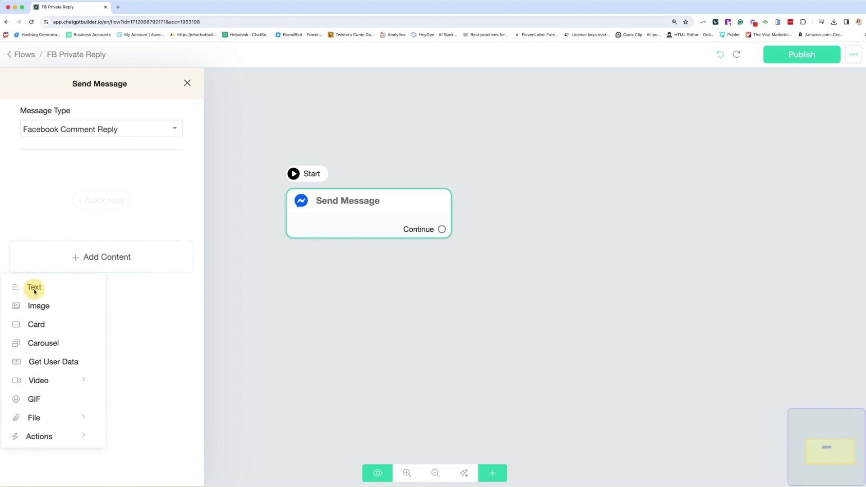
pyautogui.click(62, 190)
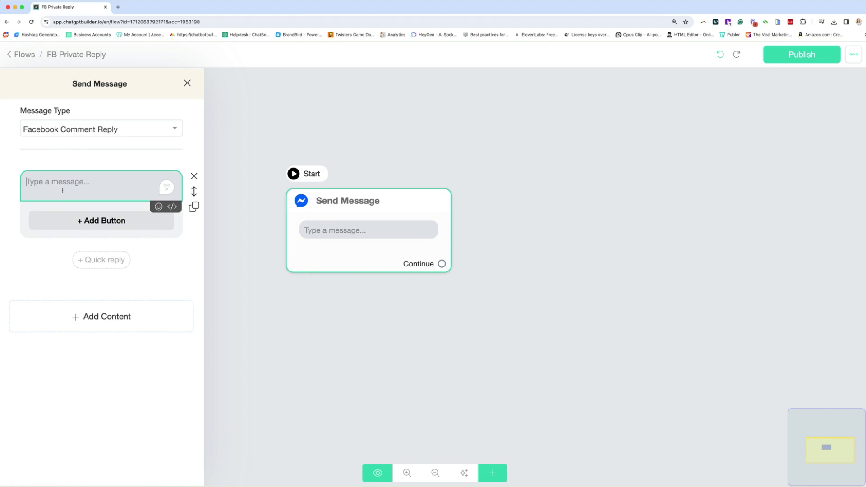
pyautogui.write('Thank yo')
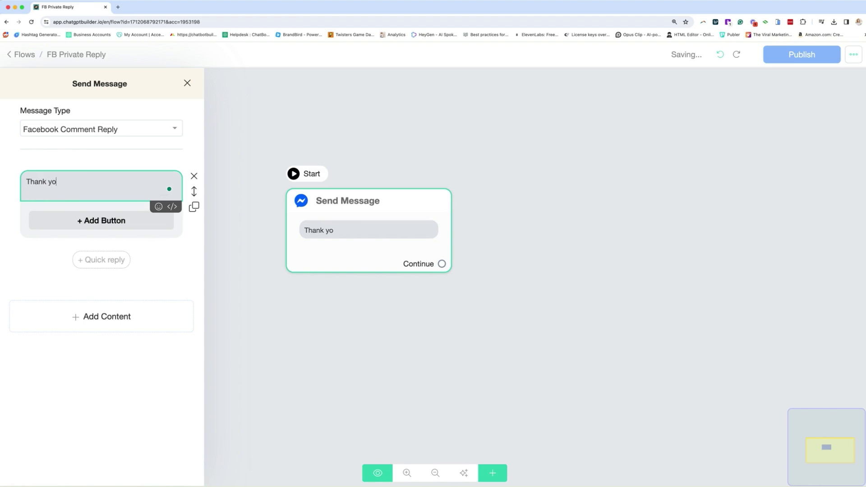
pyautogui.write('u so much for your i')
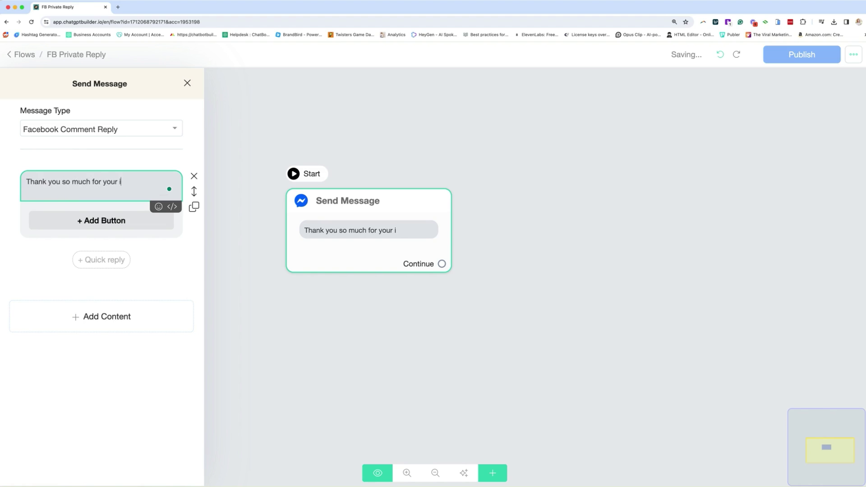
pyautogui.write('nterest in Roll')
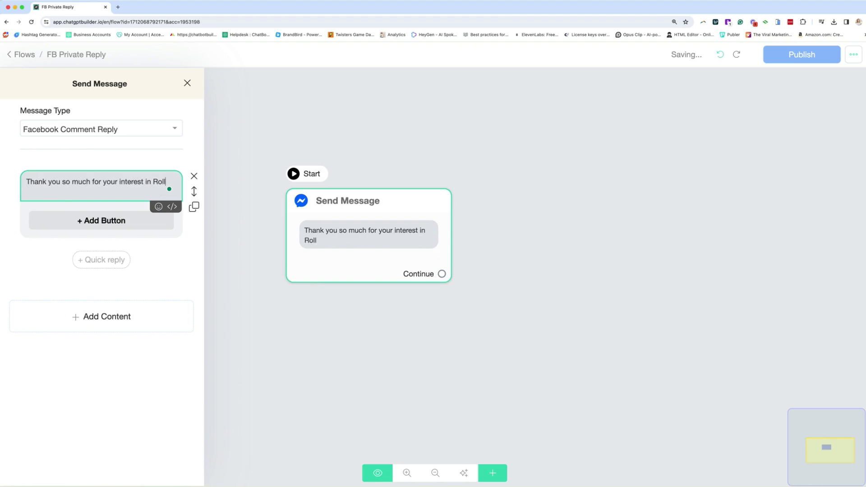
pyautogui.write('ing Dough Pizza Truck. Would you li')
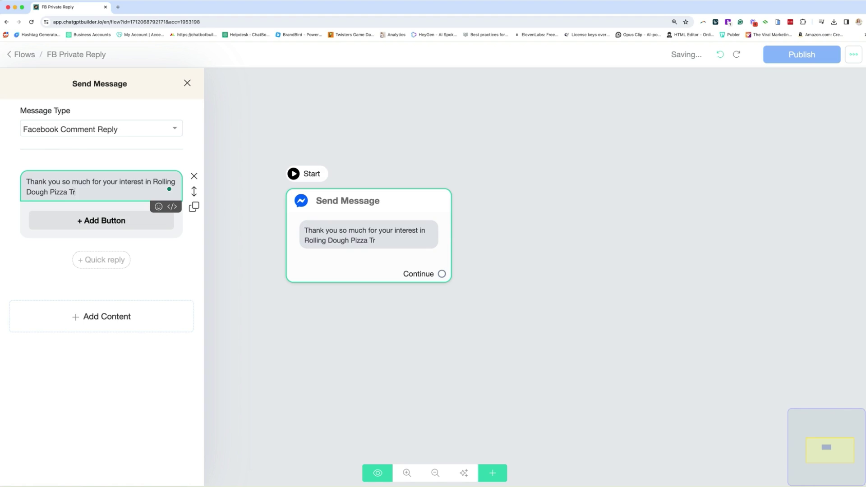
pyautogui.press('BackSpace')
pyautogui.press('BackSpace')
pyautogui.press('BackSpace')
pyautogui.press('BackSpace')
pyautogui.press('BackSpace')
pyautogui.press('BackSpace')
pyautogui.press('BackSpace')
pyautogui.press('BackSpace')
pyautogui.press('BackSpace')
pyautogui.press('BackSpace')
pyautogui.press('BackSpace')
pyautogui.press('BackSpace')
pyautogui.write('How can we help you today.')
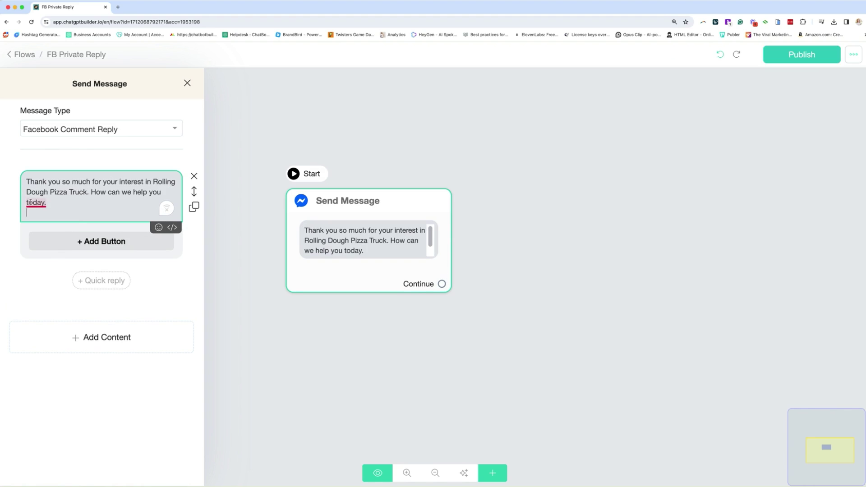
pyautogui.moveTo(36, 202)
pyautogui.click(45, 231)
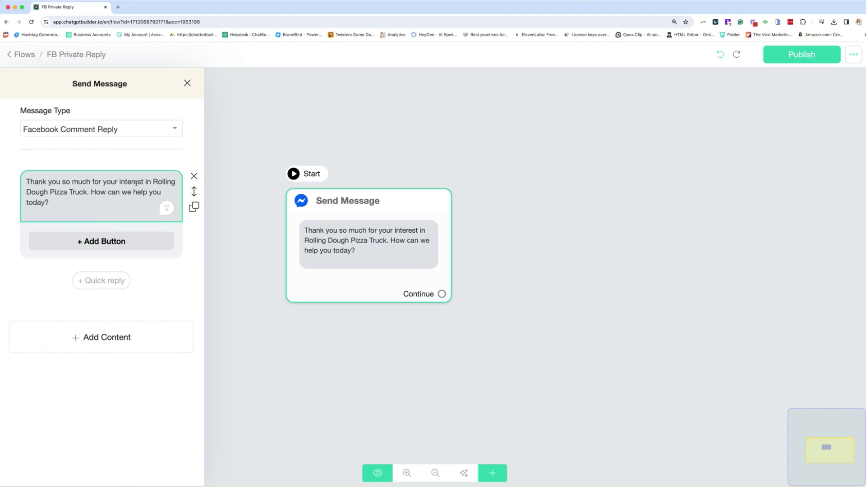
# Add quick replies including 'Today's Location', each linked to a new Send Message step.
pyautogui.click(97, 280)
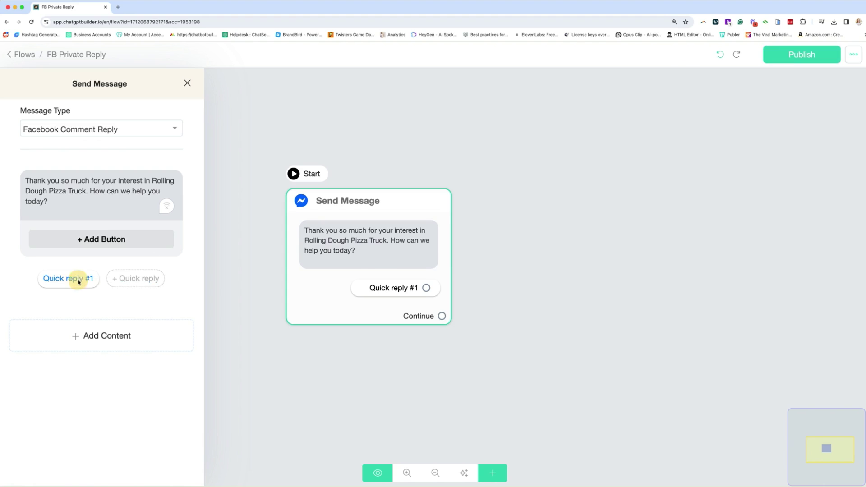
pyautogui.click(78, 279)
pyautogui.tripleClick(273, 109)
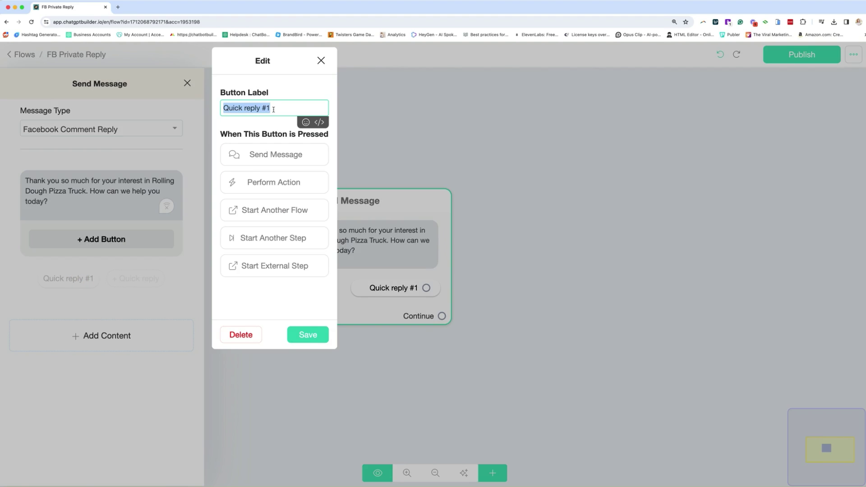
pyautogui.press('BackSpace')
pyautogui.write("Today's Location")
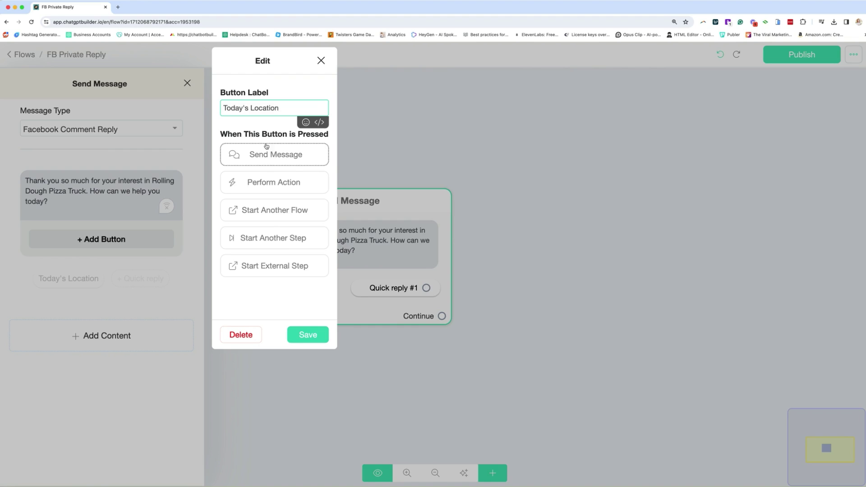
pyautogui.click(278, 158)
pyautogui.click(130, 278)
pyautogui.click(130, 281)
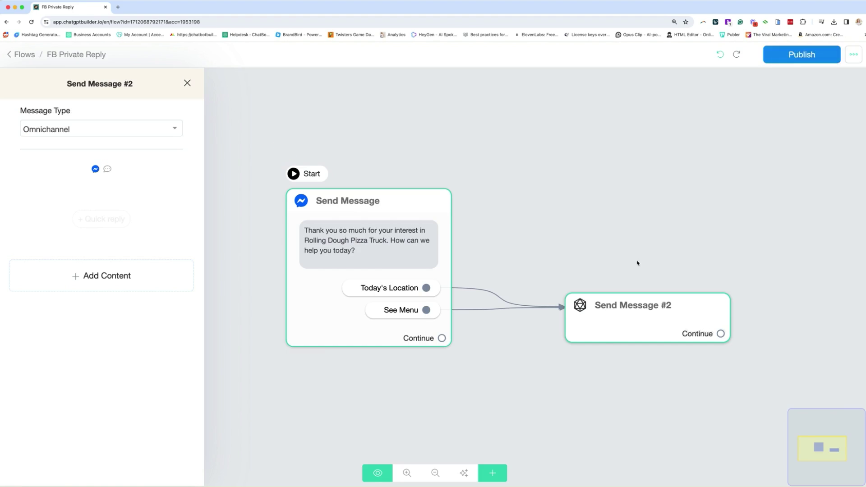
pyautogui.moveTo(600, 311); pyautogui.dragTo(559, 230)
# Delete the Today's Location and See Menu buttons from the opening message.
pyautogui.moveTo(413, 276); pyautogui.dragTo(414, 277)
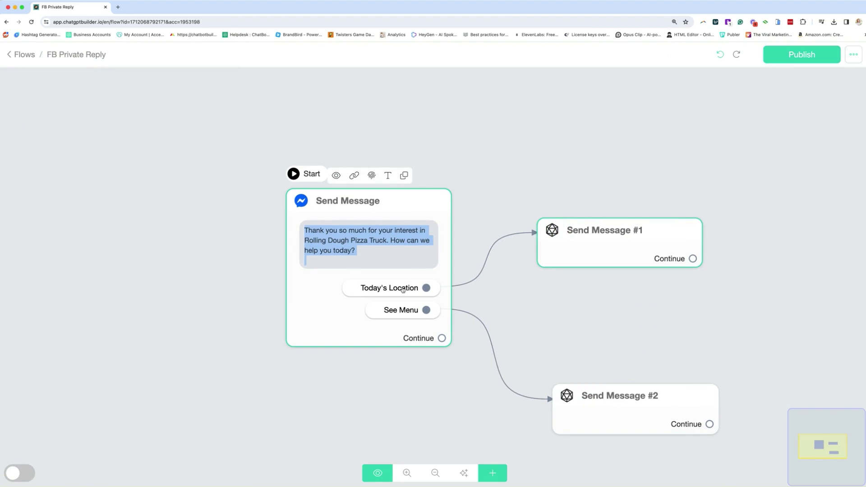
pyautogui.click(315, 315)
pyautogui.click(322, 263)
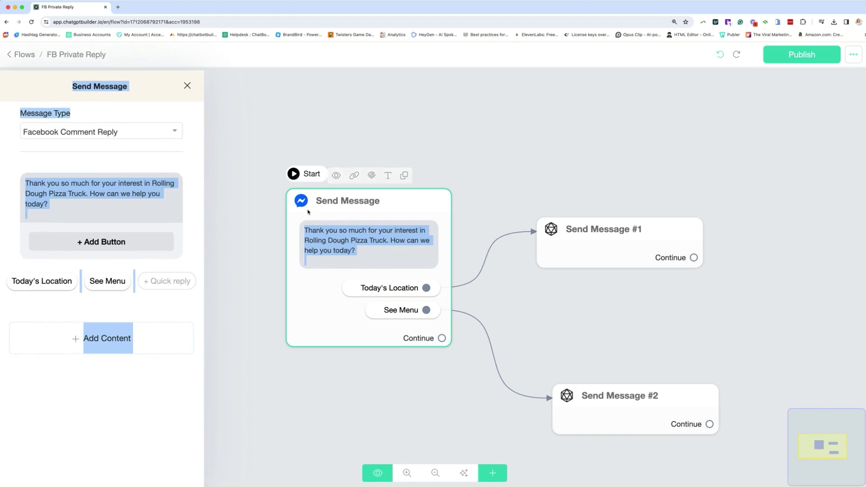
pyautogui.click(62, 280)
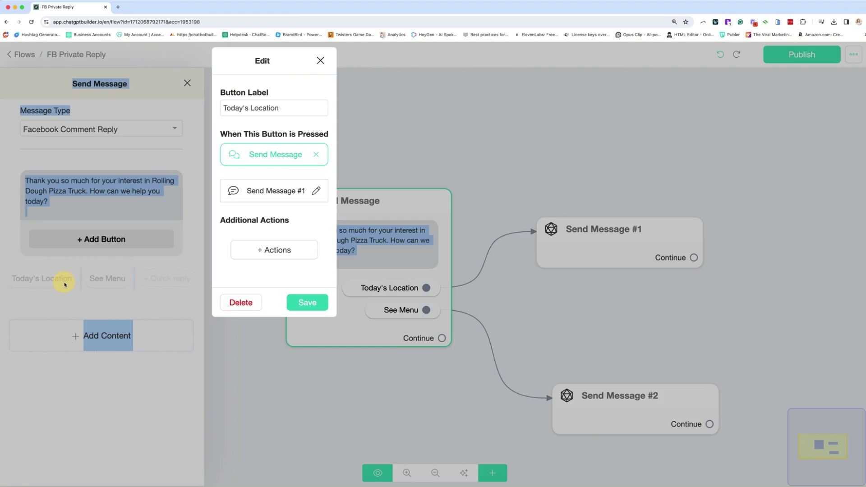
pyautogui.click(230, 302)
pyautogui.click(72, 280)
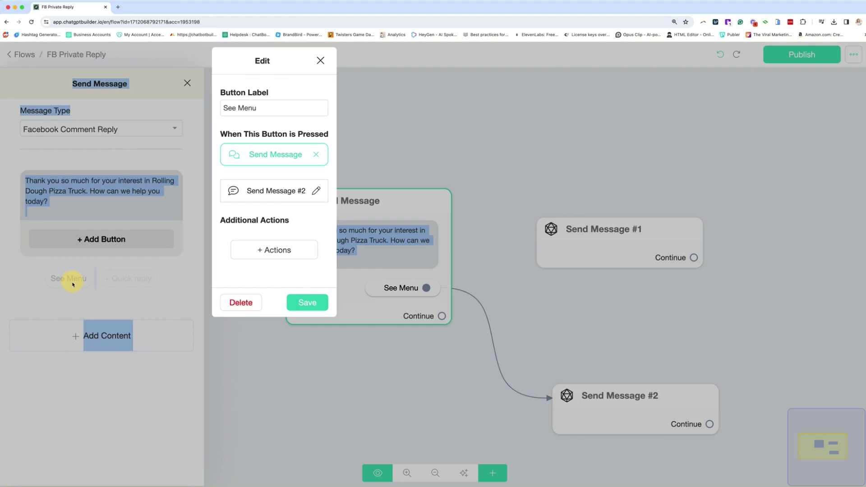
pyautogui.click(251, 302)
# Delete the Send Message #1 and Send Message #2 steps.
pyautogui.click(460, 148)
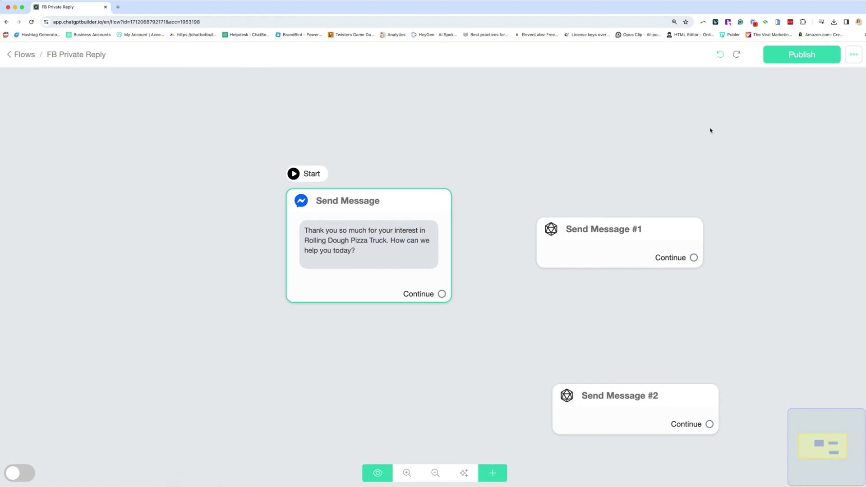
pyautogui.click(671, 204)
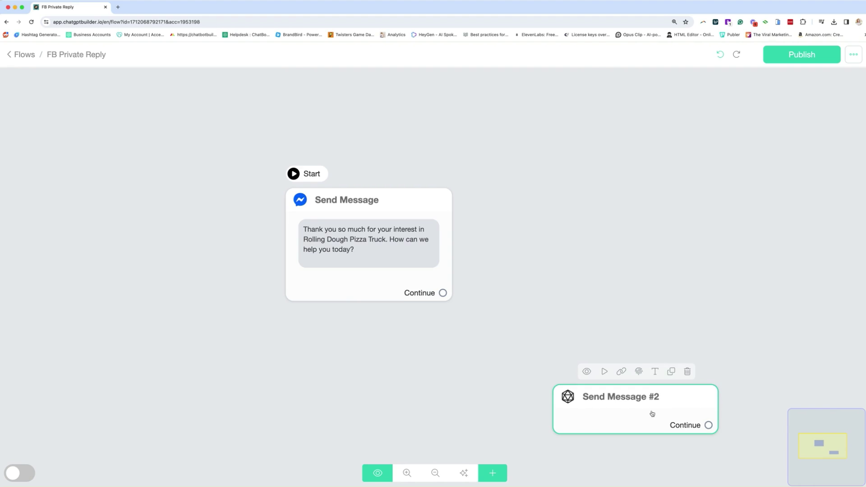
pyautogui.click(642, 395)
pyautogui.click(685, 369)
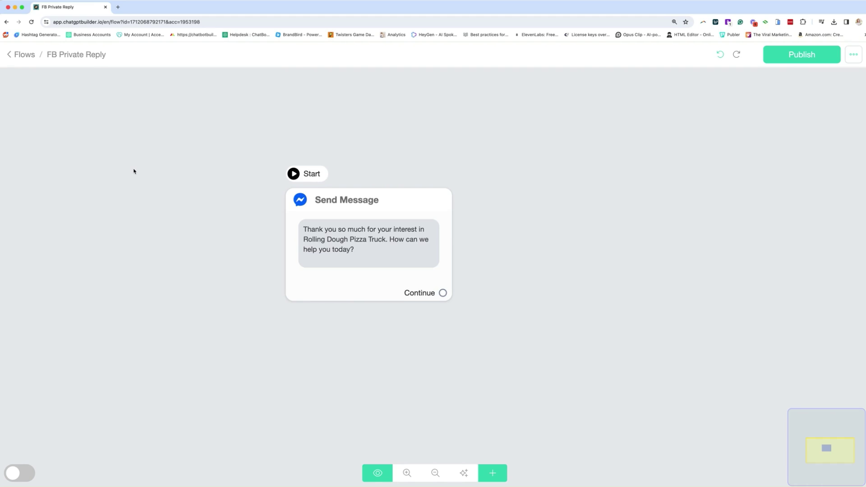
# Remove the stray Button #1 from the opening message and publish the FB Private Reply flow.
pyautogui.click(421, 205)
pyautogui.click(359, 231)
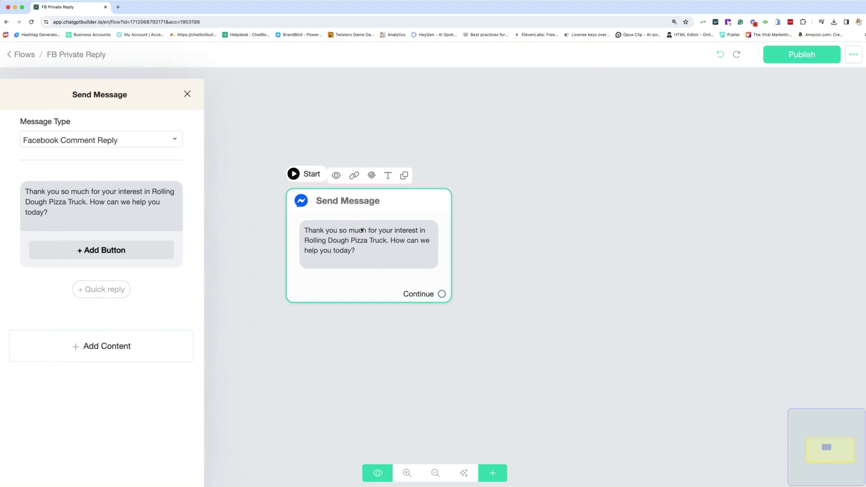
pyautogui.click(85, 241)
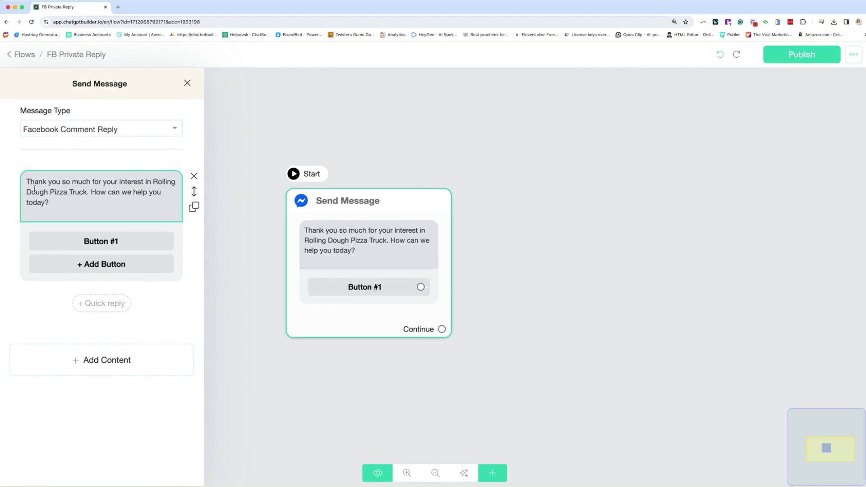
pyautogui.click(104, 241)
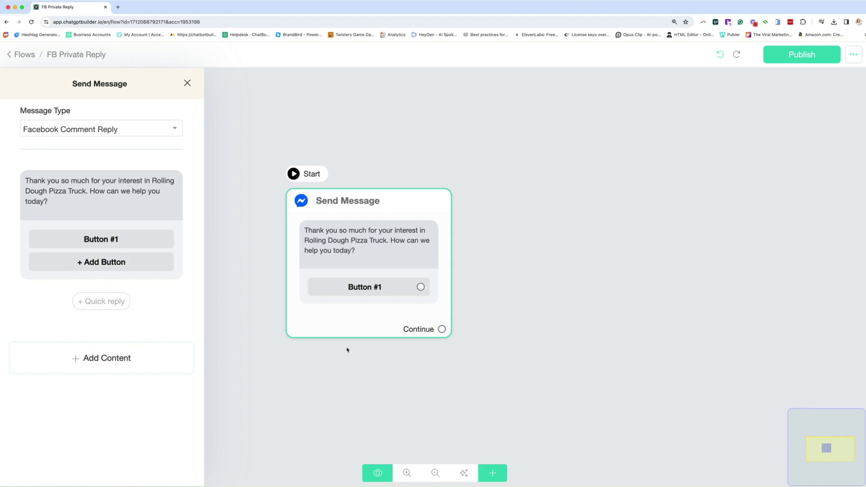
pyautogui.click(67, 240)
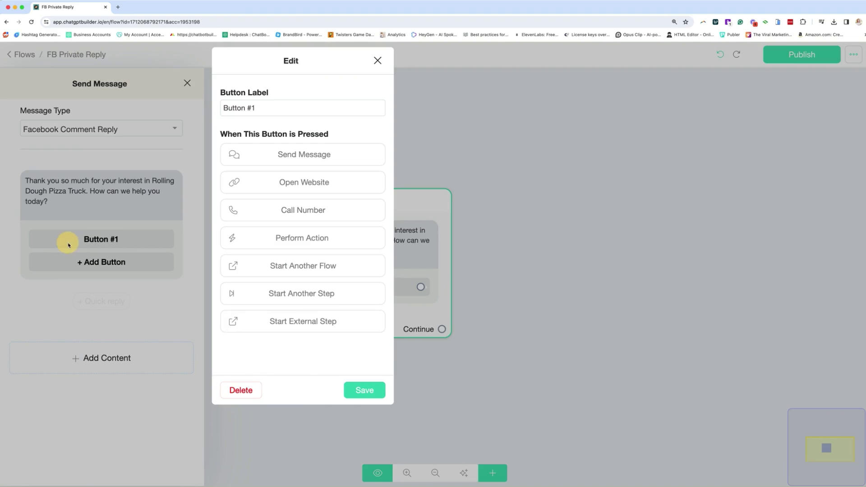
pyautogui.click(253, 387)
pyautogui.click(436, 147)
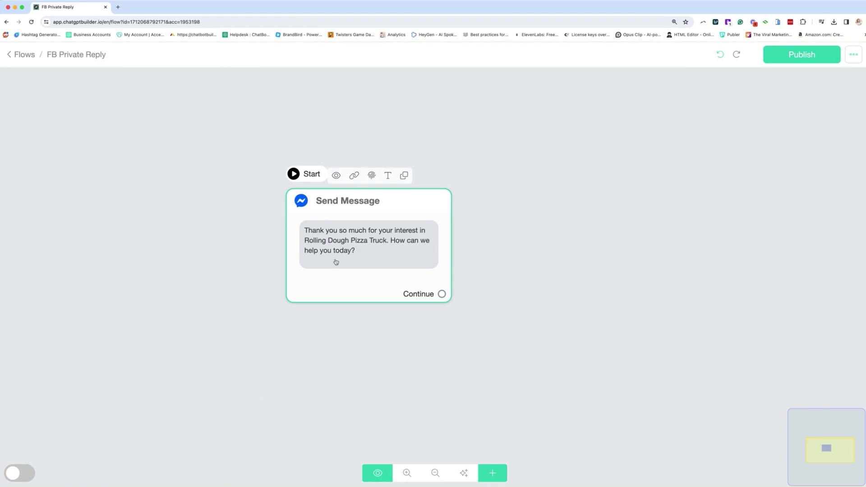
pyautogui.click(817, 57)
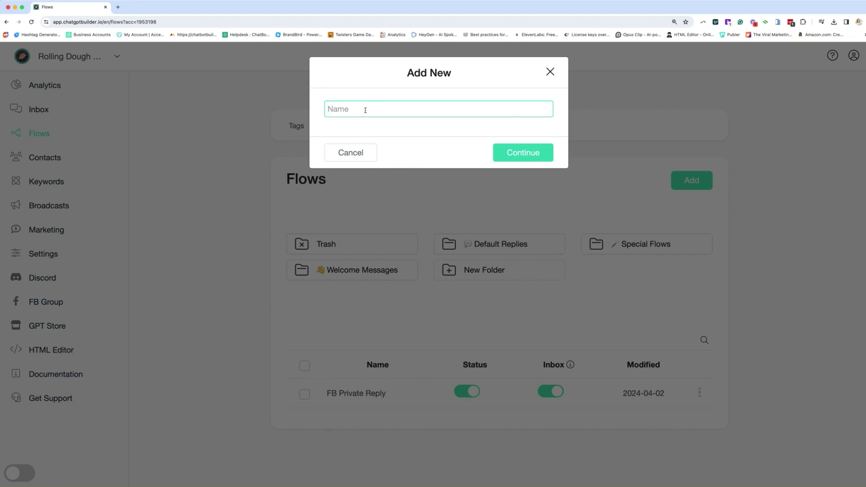
# Create a flow named 'FB Public Reply'.
pyautogui.write('FB Public Reply')
pyautogui.click(507, 154)
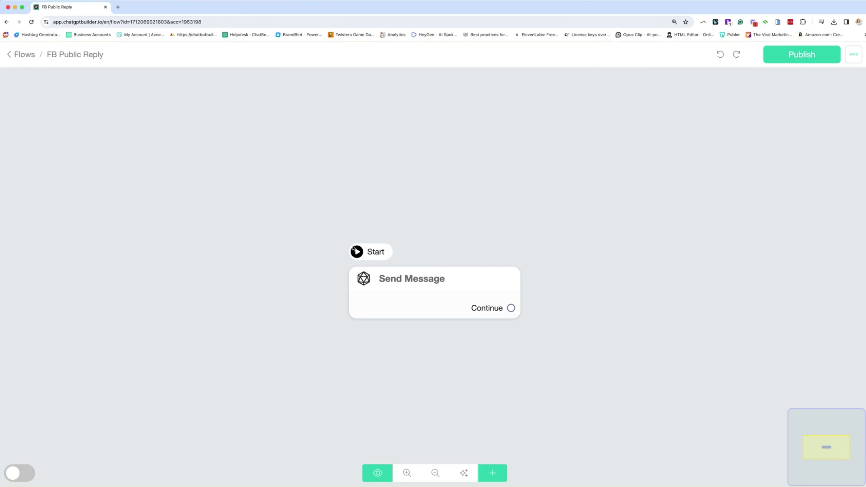
pyautogui.moveTo(388, 169)
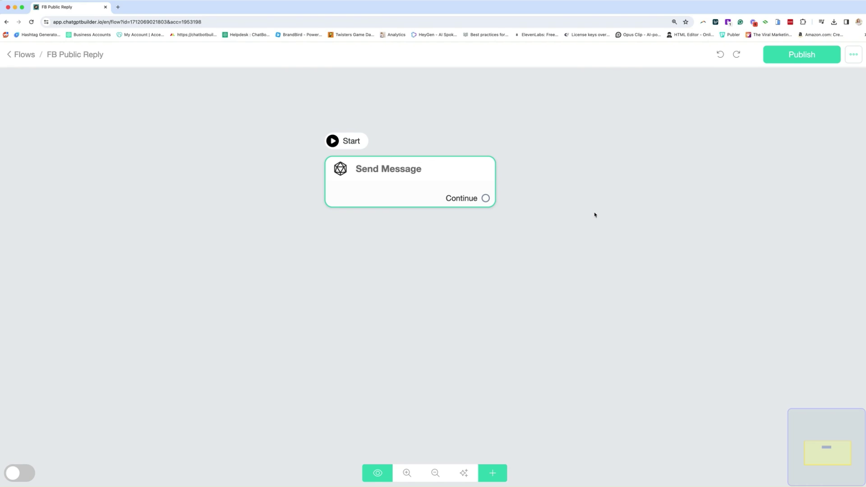
pyautogui.moveTo(427, 170)
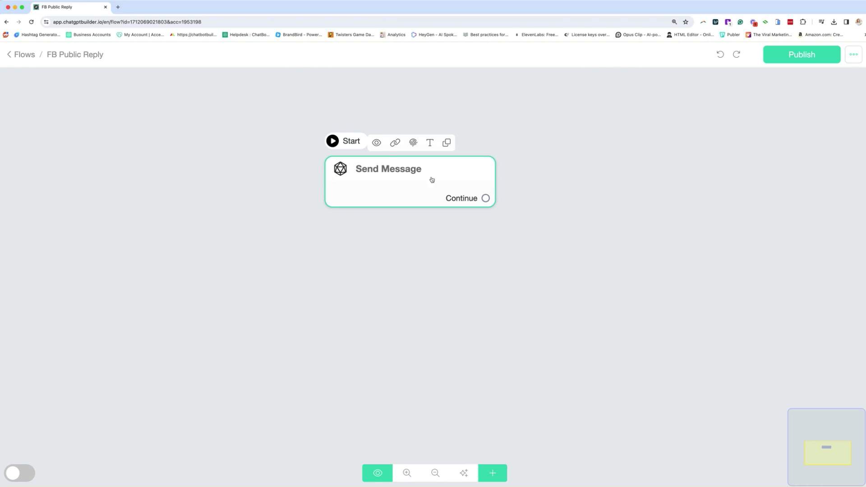
# Add an OpenAI action block to the FB Public Reply flow's first message.
pyautogui.click(377, 169)
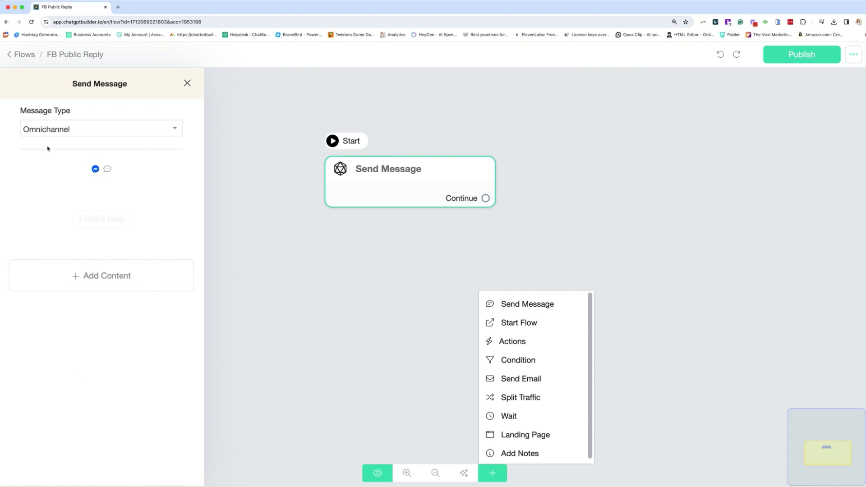
pyautogui.click(115, 280)
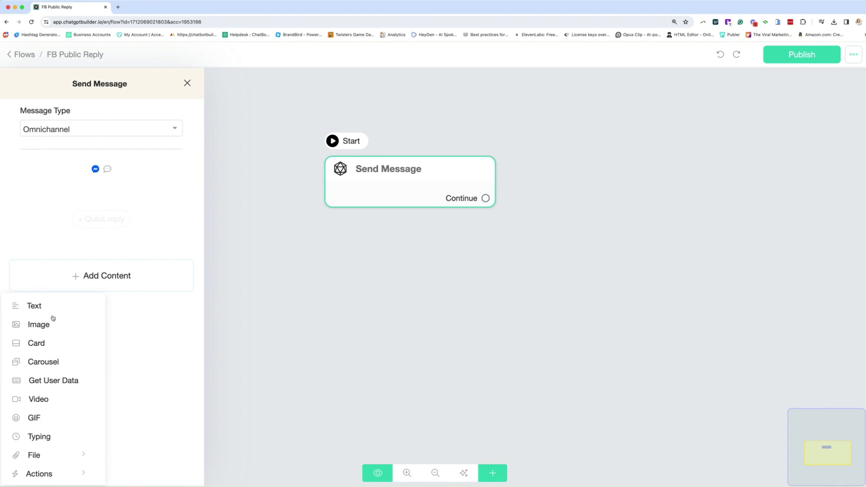
pyautogui.moveTo(48, 477)
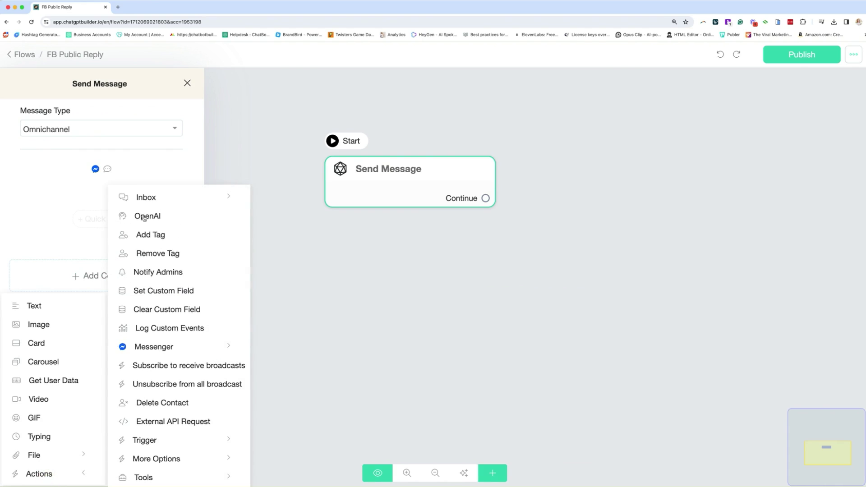
pyautogui.click(143, 217)
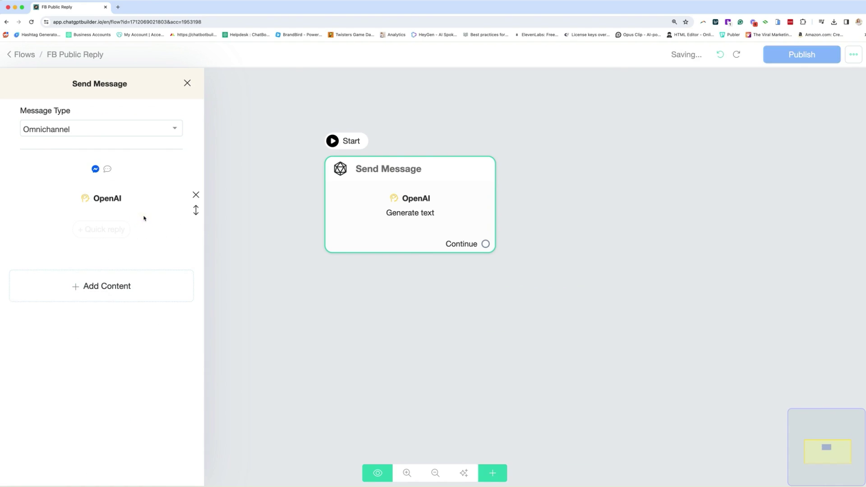
pyautogui.click(106, 200)
# Choose Generate text - Advanced with GPT-3.5 Turbo 16K and select the default prompt text.
pyautogui.click(393, 90)
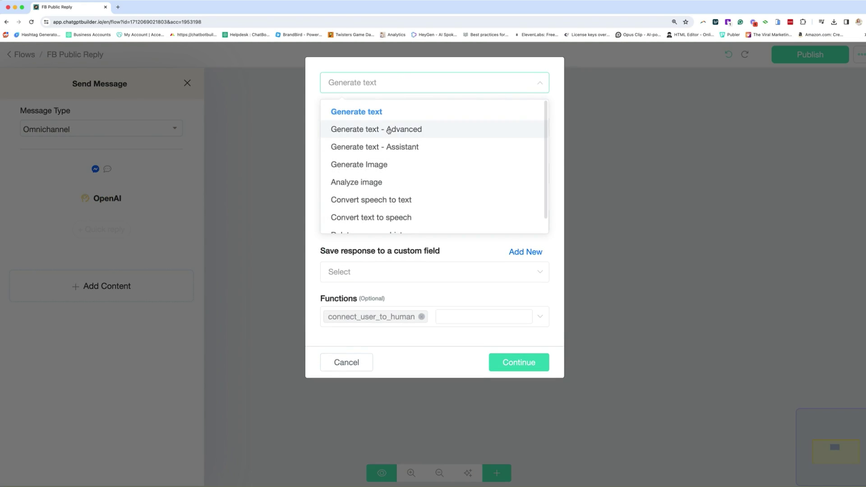
pyautogui.click(409, 130)
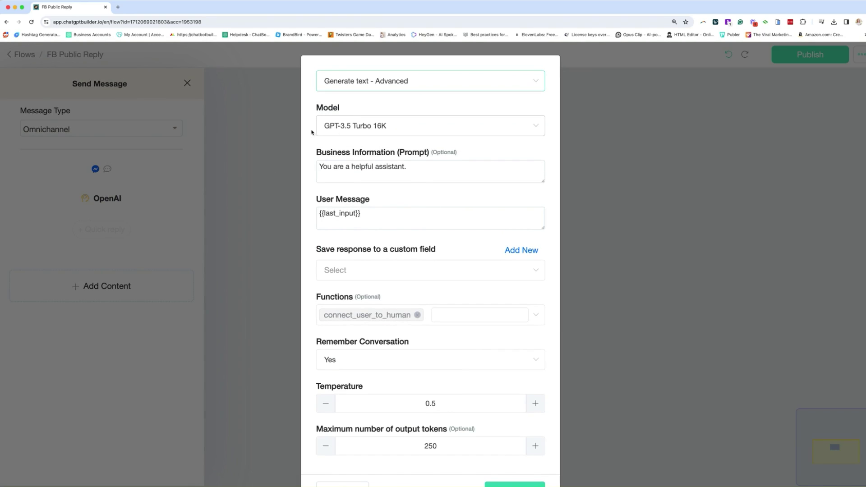
pyautogui.click(372, 128)
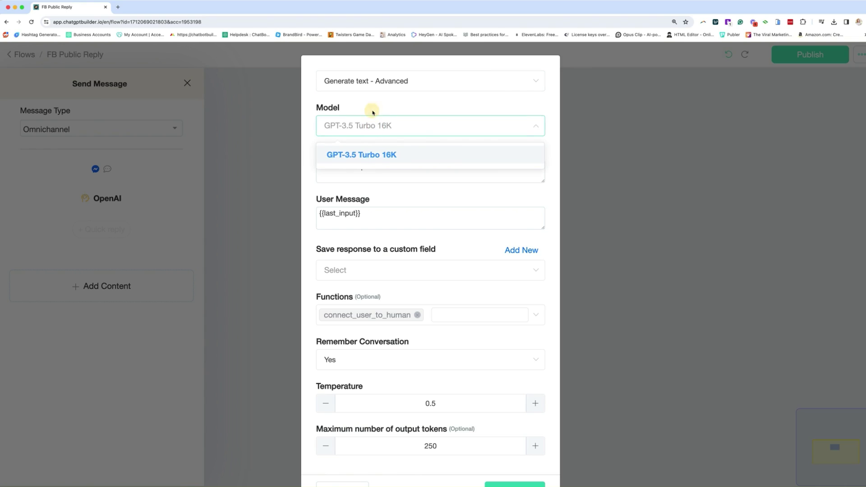
pyautogui.click(373, 113)
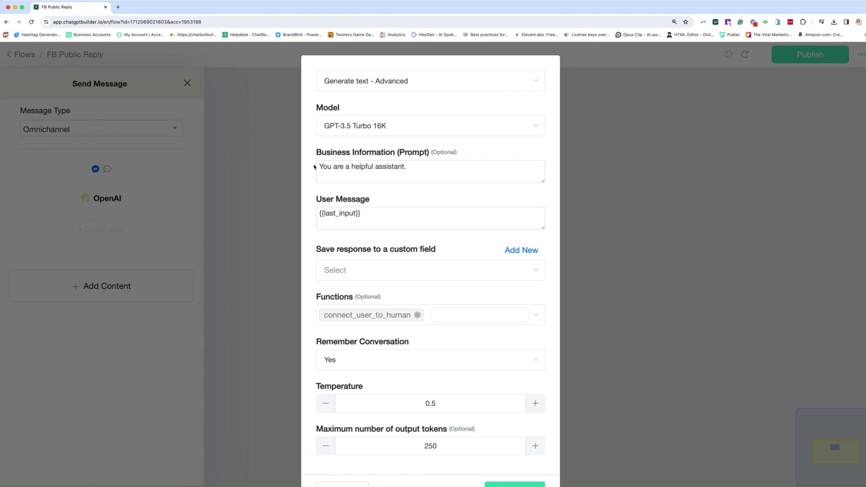
pyautogui.moveTo(542, 181); pyautogui.dragTo(544, 366)
pyautogui.moveTo(424, 200); pyautogui.dragTo(315, 166)
# Replace the default prompt with a pasted Rolling Dough Pizza Truck business backstory.
pyautogui.press('BackSpace')
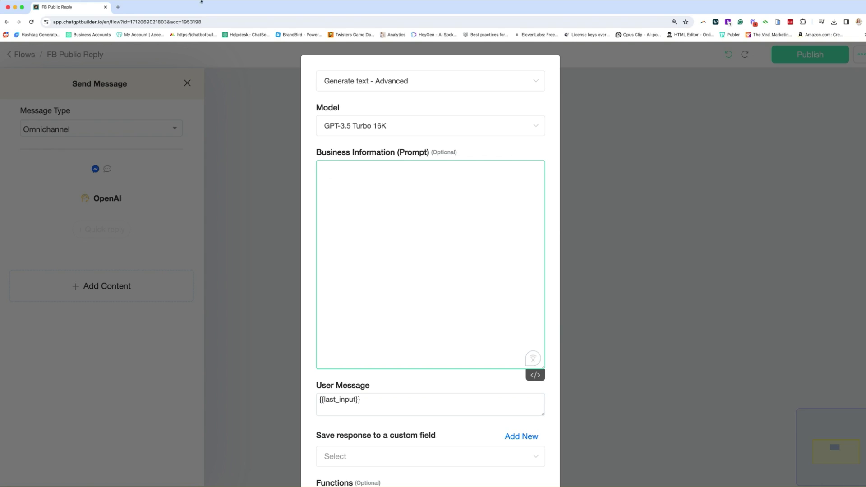
pyautogui.press('super+v')
pyautogui.scroll(15, 427, 193)
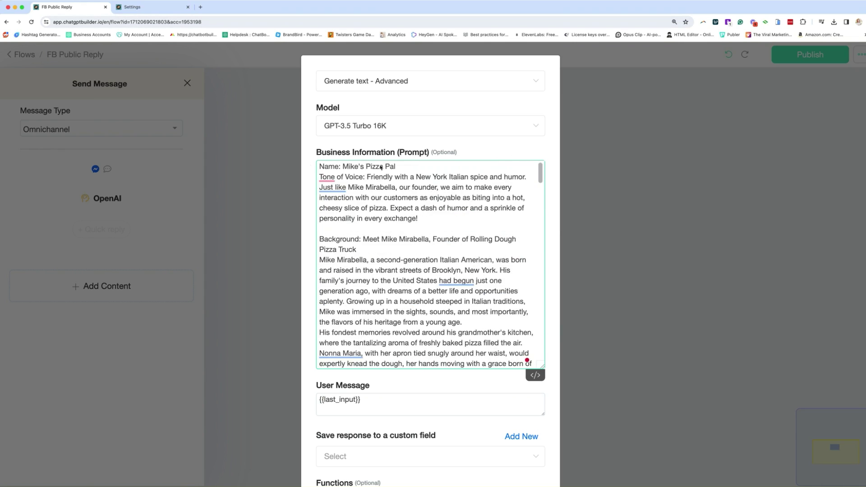
pyautogui.scroll(-8, 408, 323)
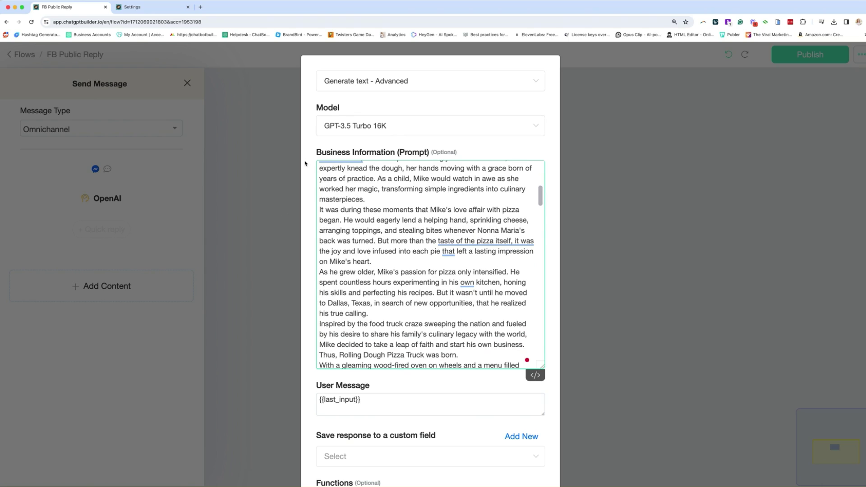
pyautogui.scroll(-4, 304, 163)
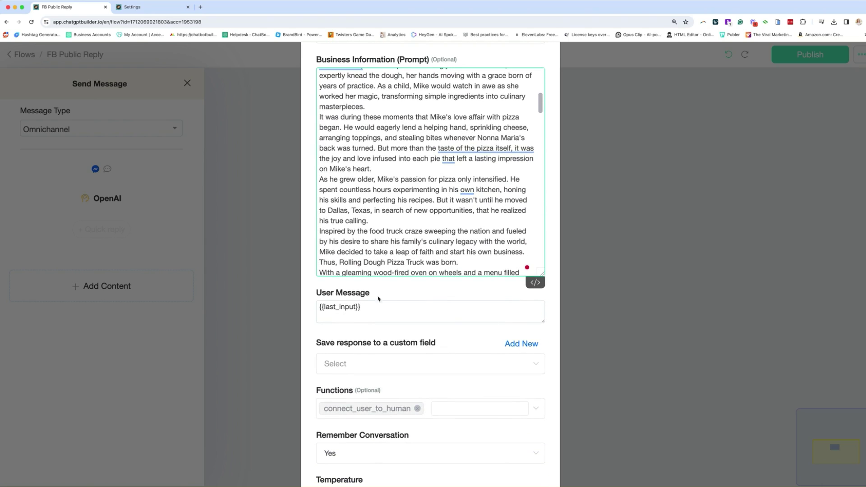
pyautogui.scroll(-5, 360, 299)
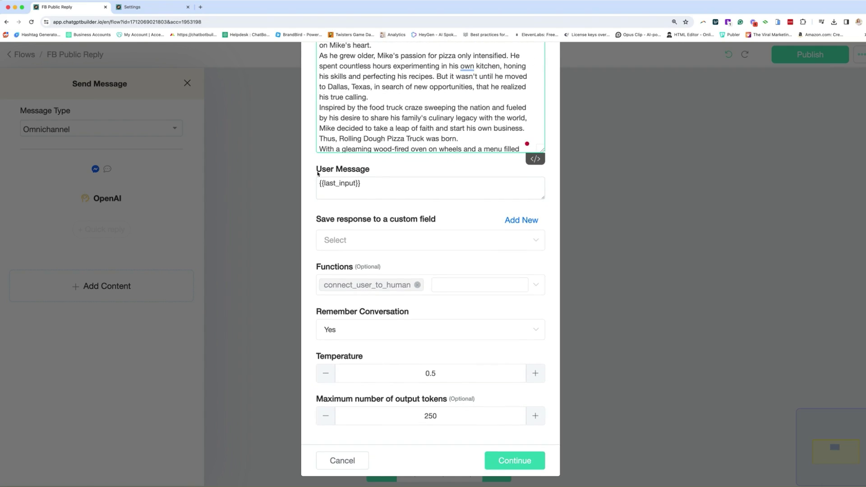
# Change the User Message from {{last_input}} to {{last_fb_comment}}.
pyautogui.click(361, 182)
pyautogui.tripleClick(362, 182)
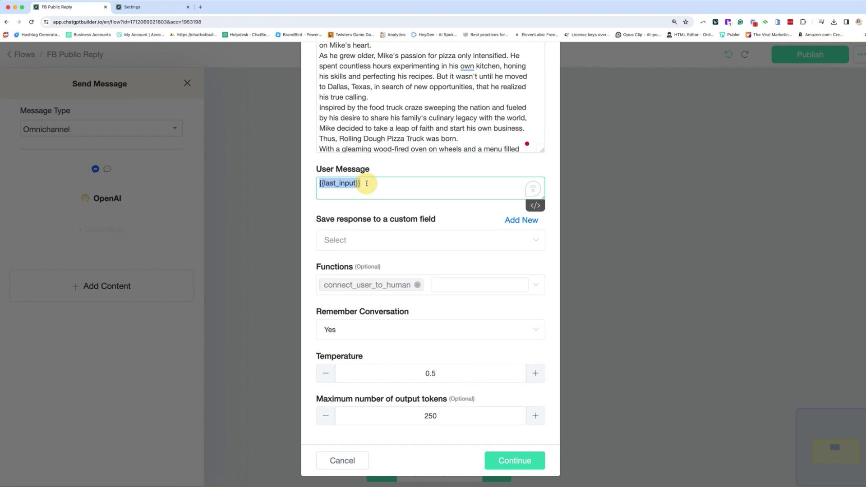
pyautogui.press('BackSpace')
pyautogui.write('{{fa')
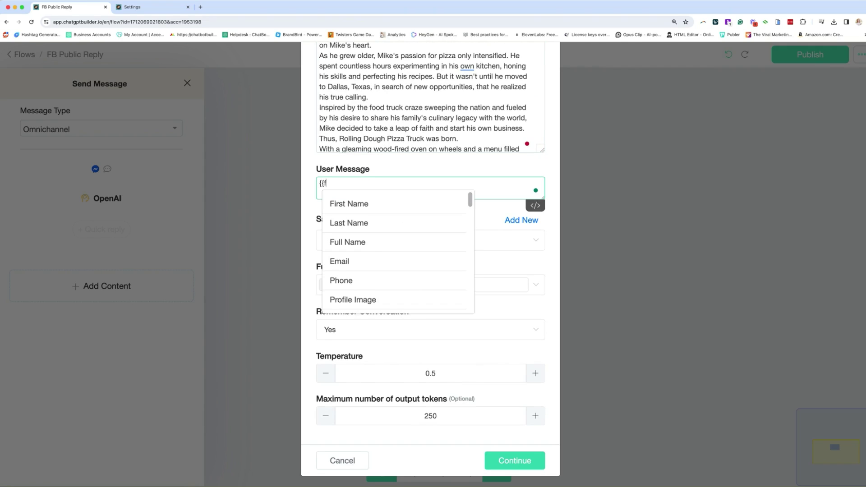
pyautogui.press('BackSpace')
pyautogui.press('BackSpace')
pyautogui.write('{last_fb_comment}}')
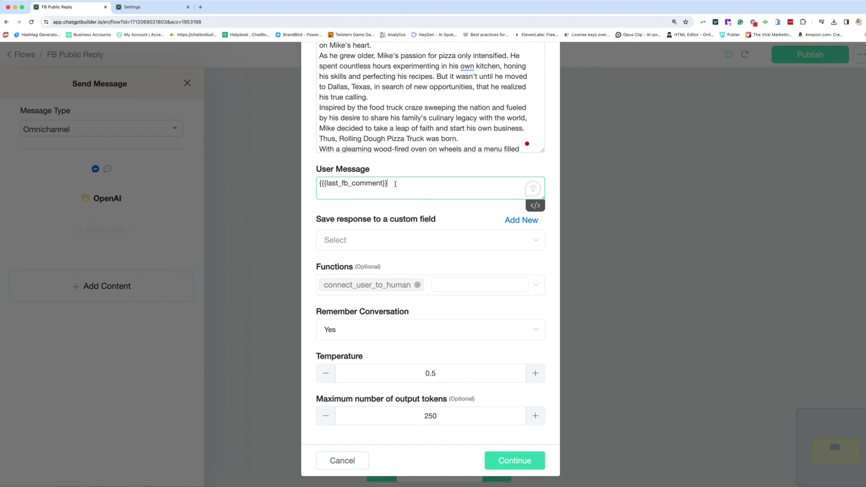
pyautogui.click(322, 181)
pyautogui.press('BackSpace')
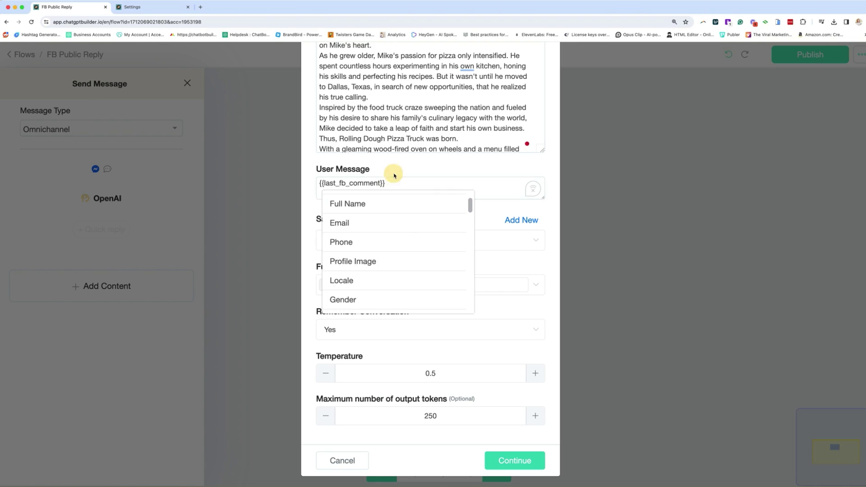
pyautogui.click(557, 170)
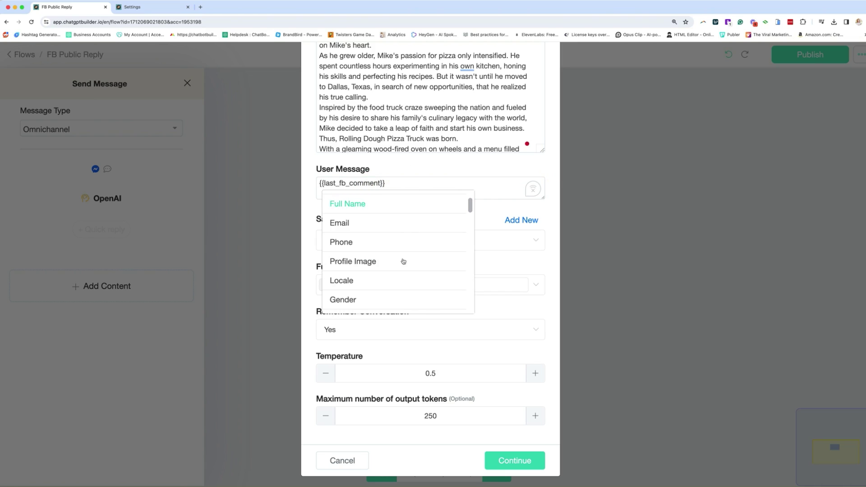
pyautogui.click(306, 243)
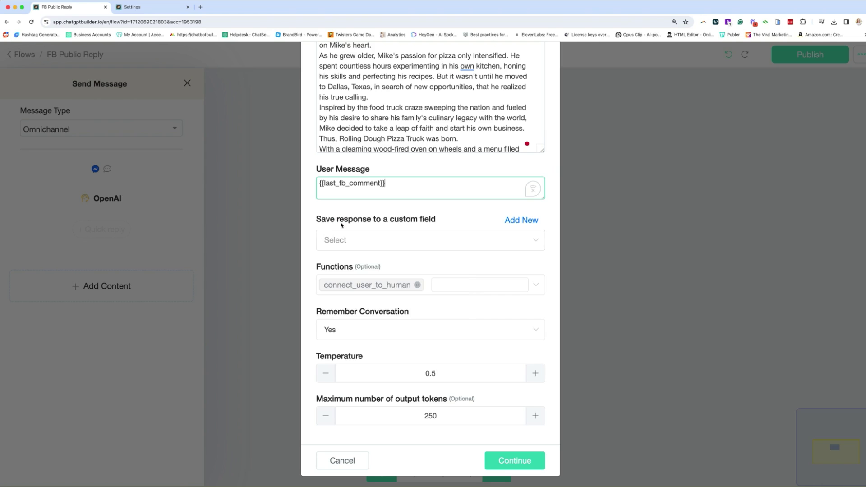
pyautogui.click(341, 243)
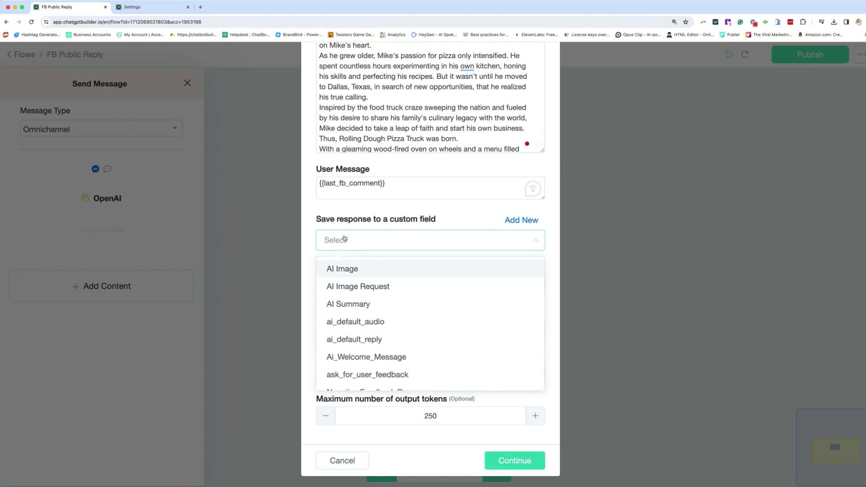
# Save the AI response to a new custom field named Ai_Comment_Response.
pyautogui.write('ai')
pyautogui.press('Down')
pyautogui.press('Down')
pyautogui.press('Down')
pyautogui.press('Down')
pyautogui.press('Down')
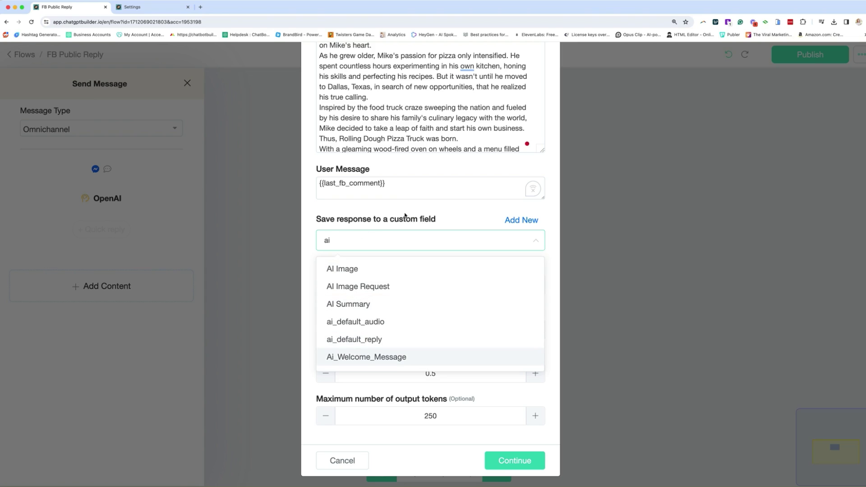
pyautogui.click(521, 220)
pyautogui.write('Ai_Comment_Response')
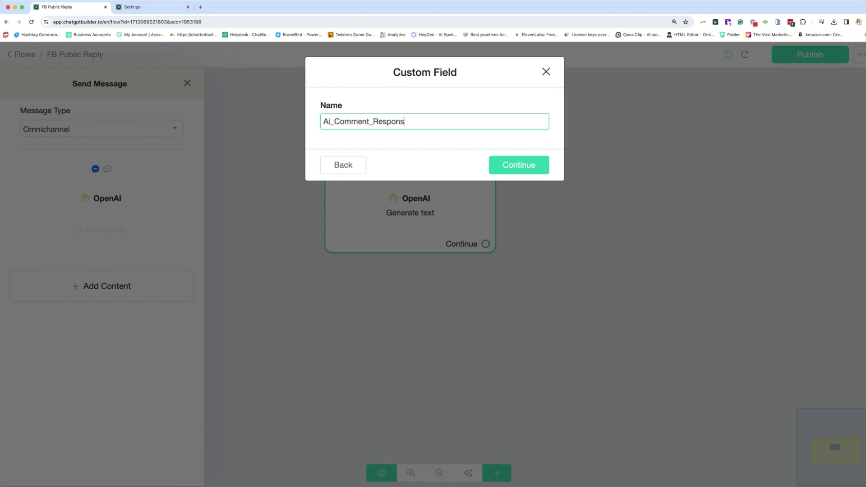
pyautogui.click(508, 165)
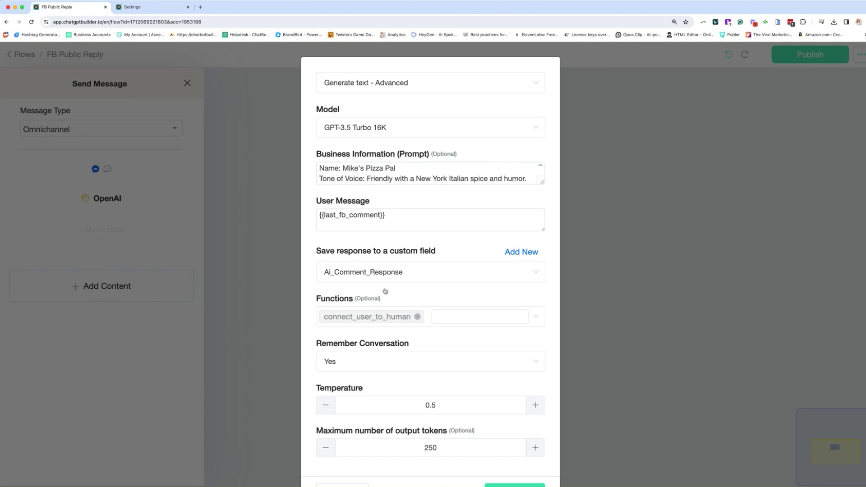
# Remove the connect_user_to_human function and confirm the OpenAI settings.
pyautogui.scroll(-1, 415, 307)
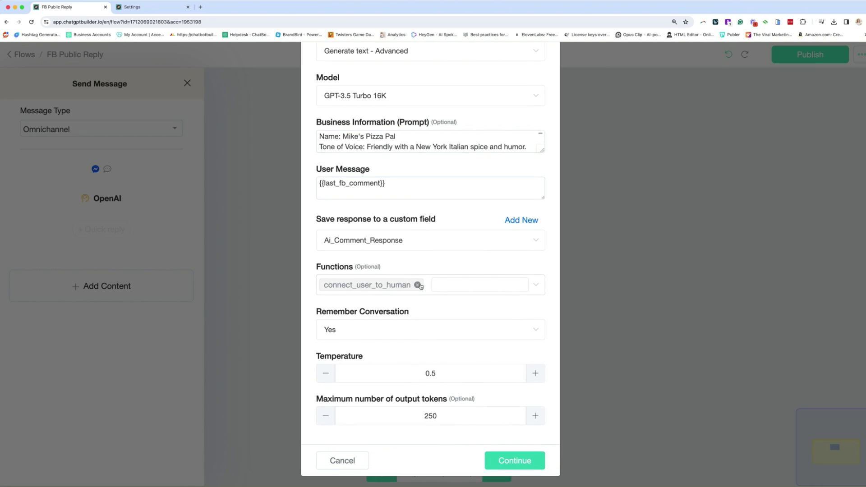
pyautogui.click(416, 285)
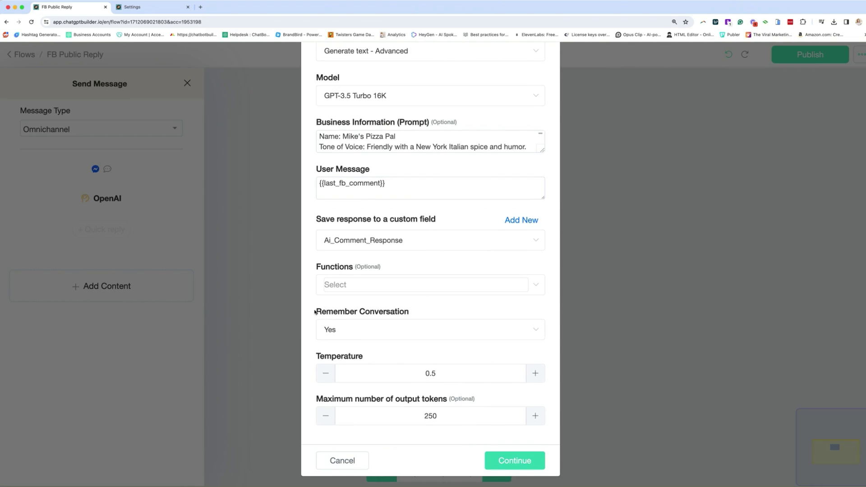
pyautogui.click(329, 330)
# Add a text message containing the {{Ai_Comment_Response}} variable to the Send Message step.
pyautogui.click(502, 463)
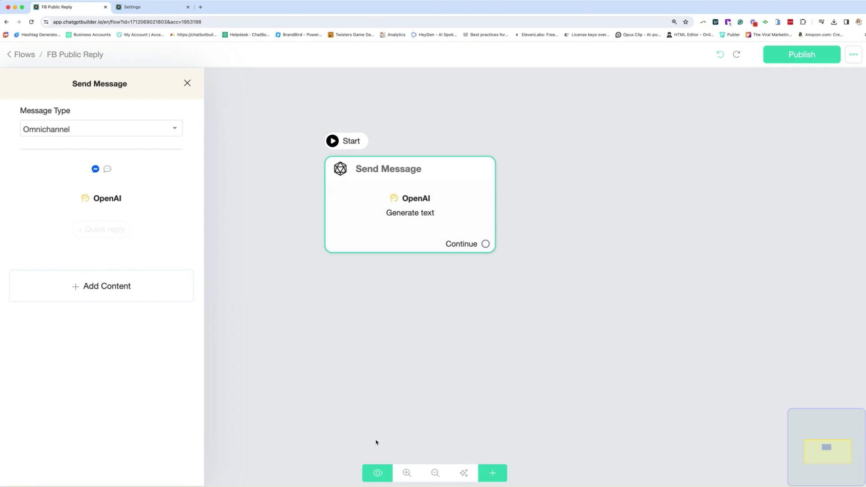
pyautogui.click(446, 191)
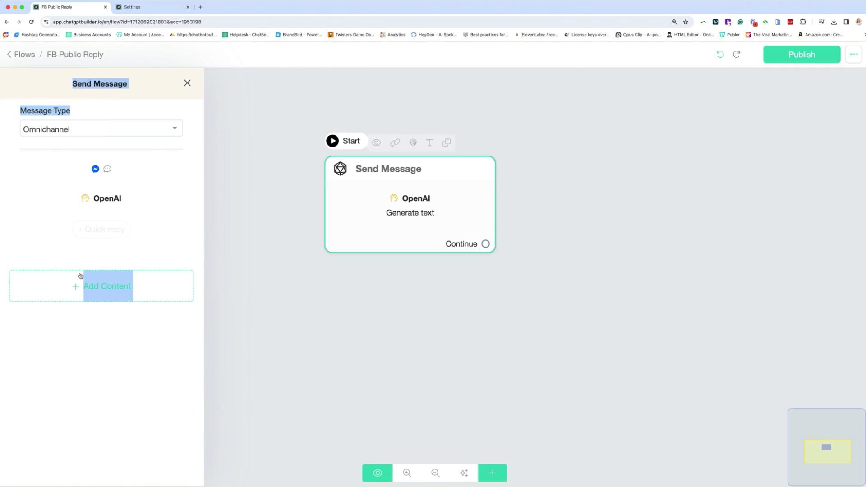
pyautogui.click(84, 286)
pyautogui.click(30, 91)
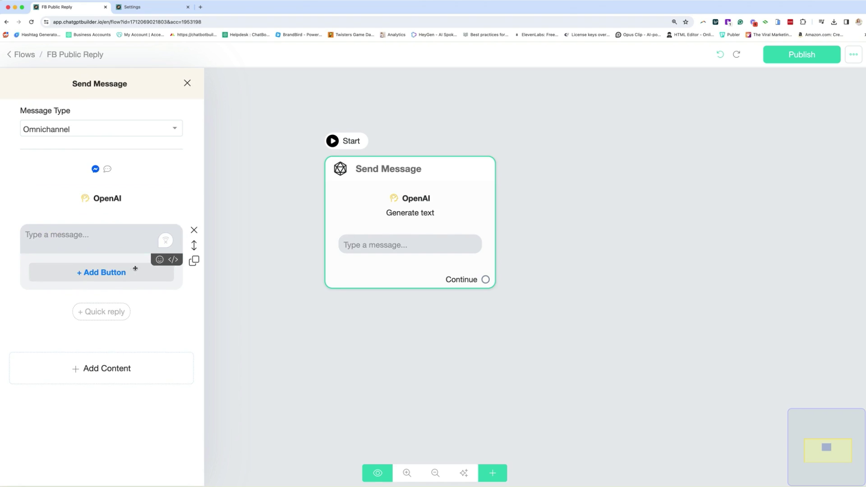
pyautogui.write('{')
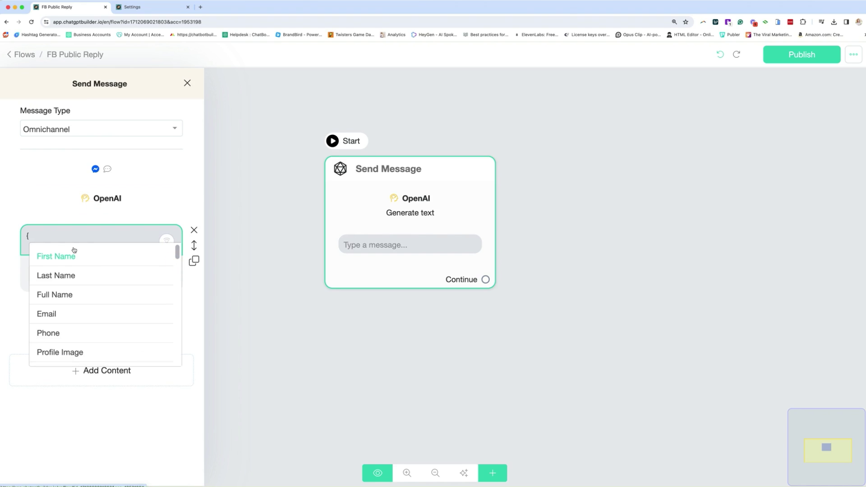
pyautogui.write('{{Ai')
pyautogui.scroll(-2, 59, 316)
pyautogui.click(59, 353)
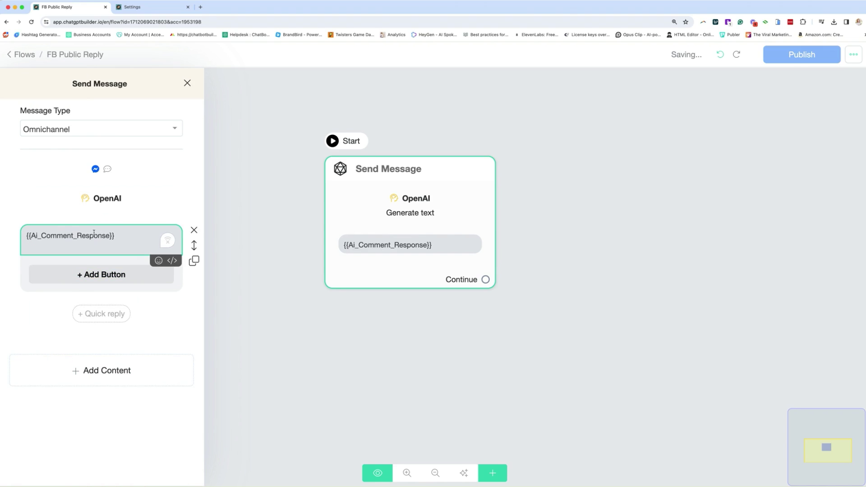
# Review the OpenAI step settings, publish the flow, and return to the Flows list.
pyautogui.click(108, 198)
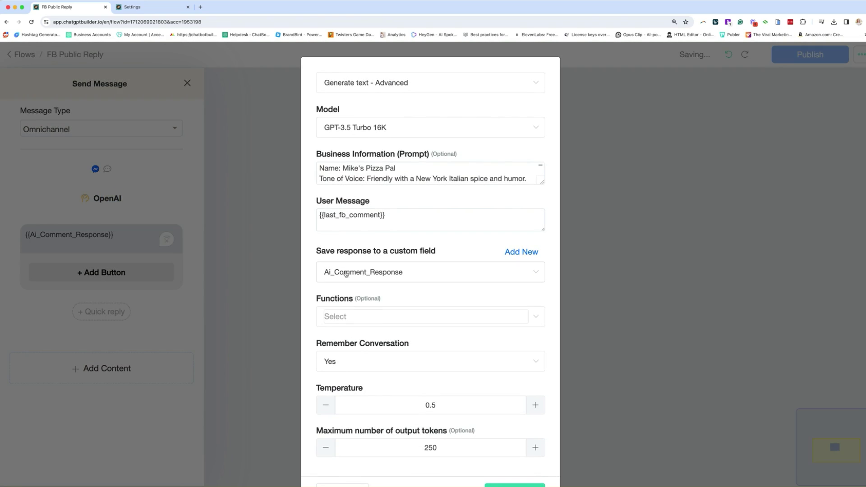
pyautogui.scroll(-2, 487, 241)
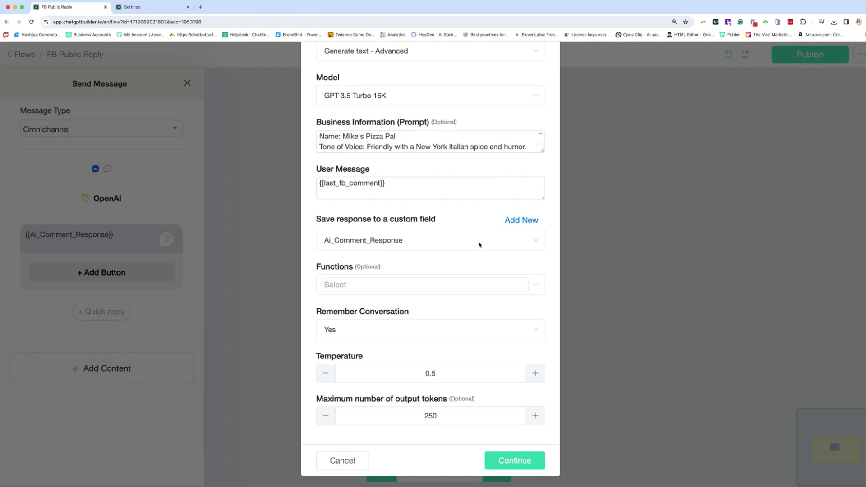
pyautogui.click(514, 461)
pyautogui.click(798, 79)
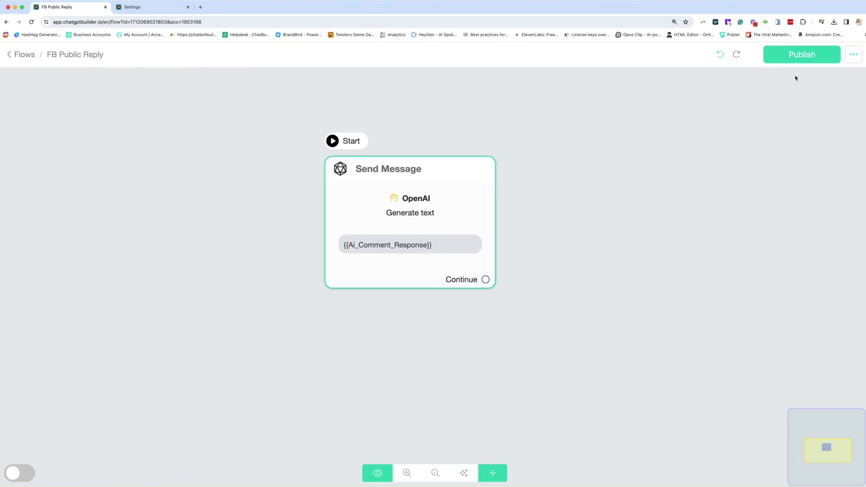
pyautogui.click(801, 55)
pyautogui.click(24, 56)
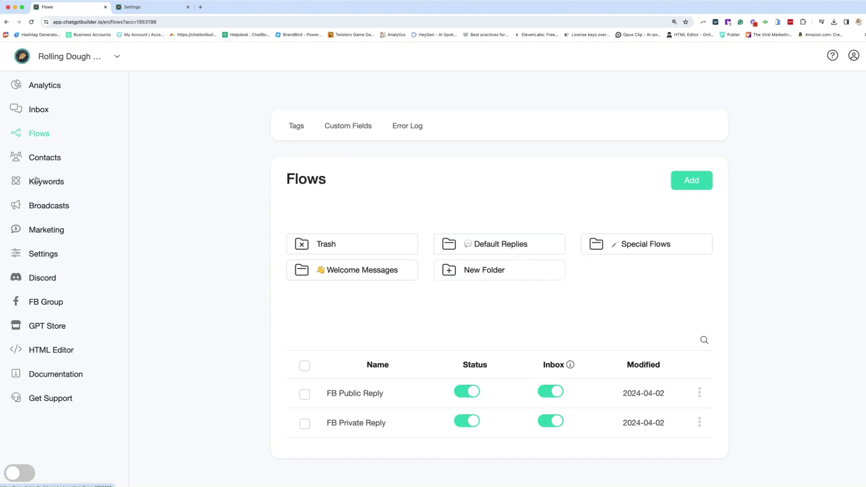
pyautogui.click(45, 230)
# Create a new Facebook comment automation.
pyautogui.click(489, 162)
pyautogui.click(681, 147)
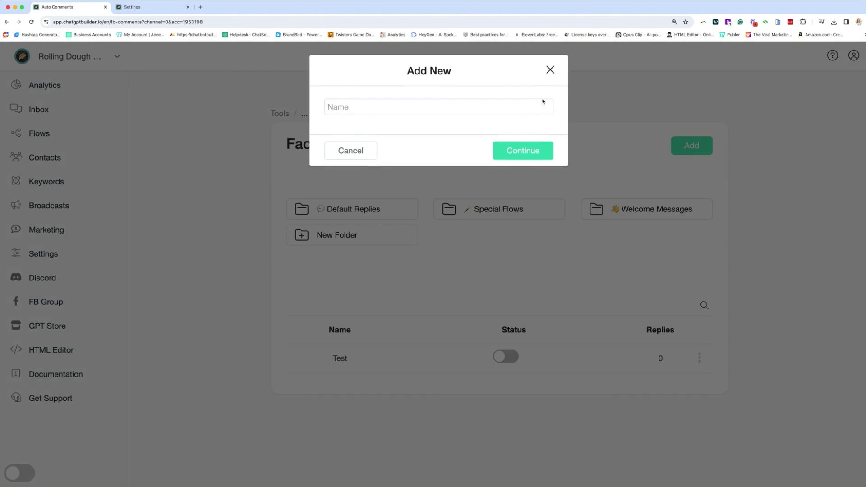
pyautogui.click(523, 151)
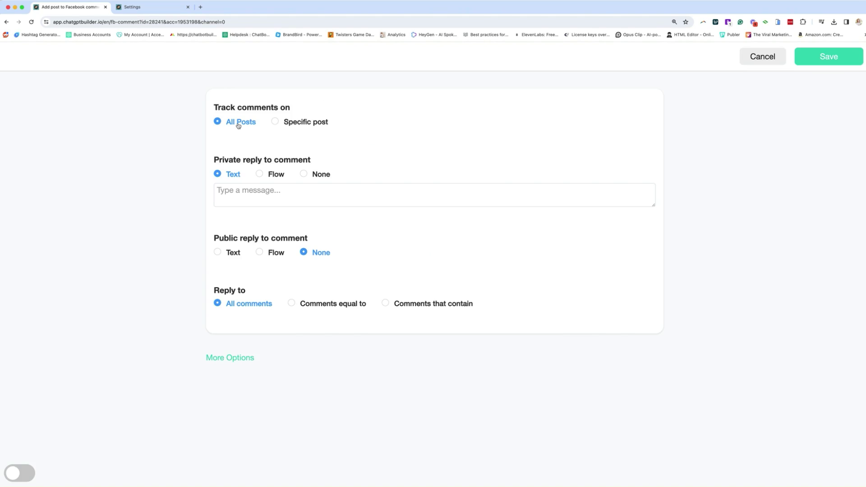
# Route private replies to the FB Private Reply flow and public replies to FB Public Reply.
pyautogui.click(258, 175)
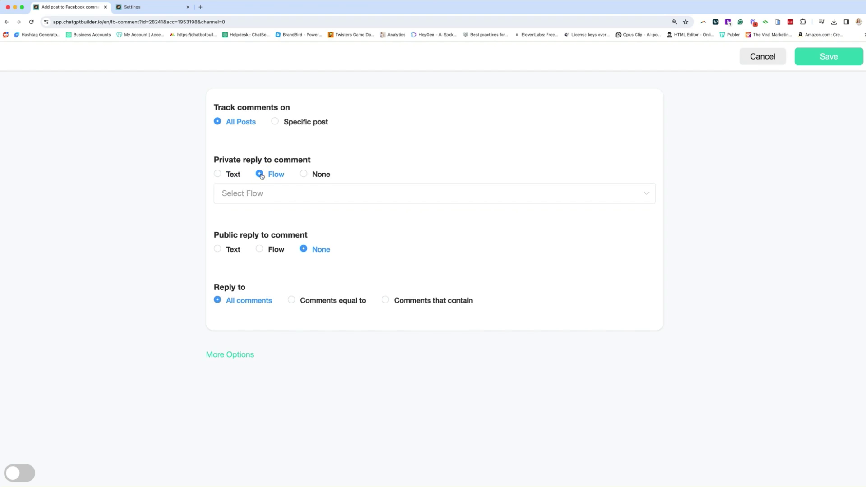
pyautogui.click(240, 193)
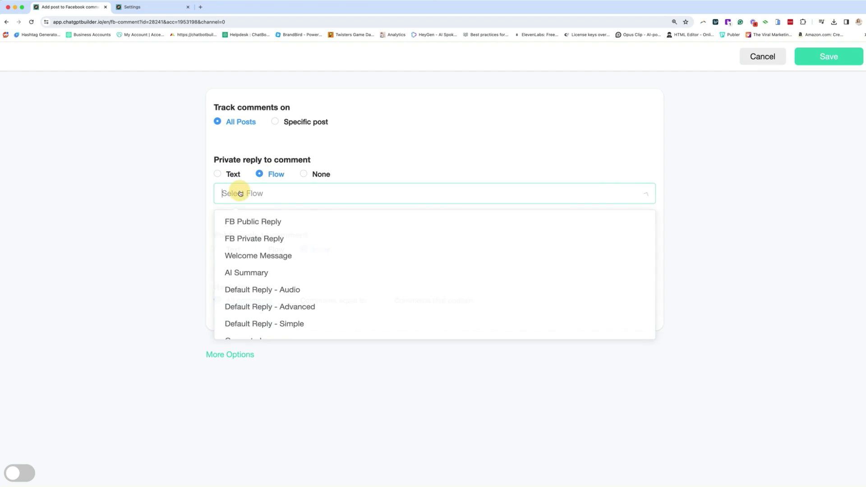
pyautogui.click(282, 241)
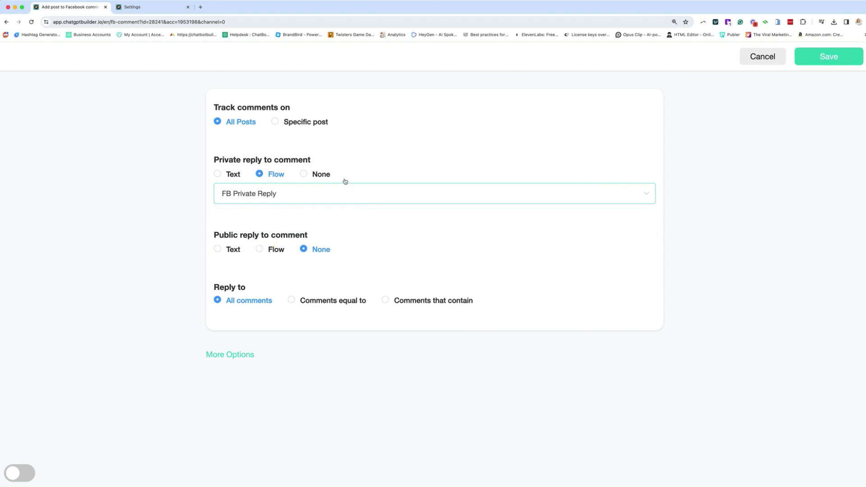
pyautogui.click(260, 249)
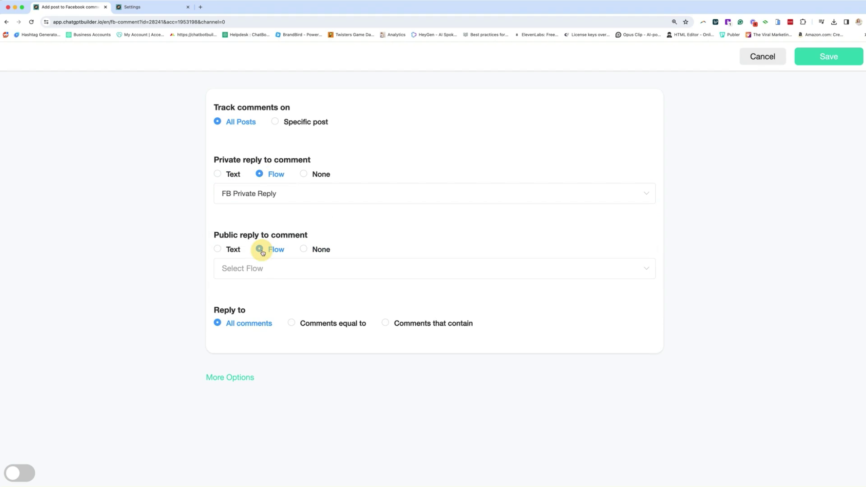
pyautogui.click(263, 270)
pyautogui.click(261, 298)
# Exclude comments containing 'Copyrighted' and hide comments with excluded keywords.
pyautogui.click(224, 378)
pyautogui.scroll(-5, 191, 353)
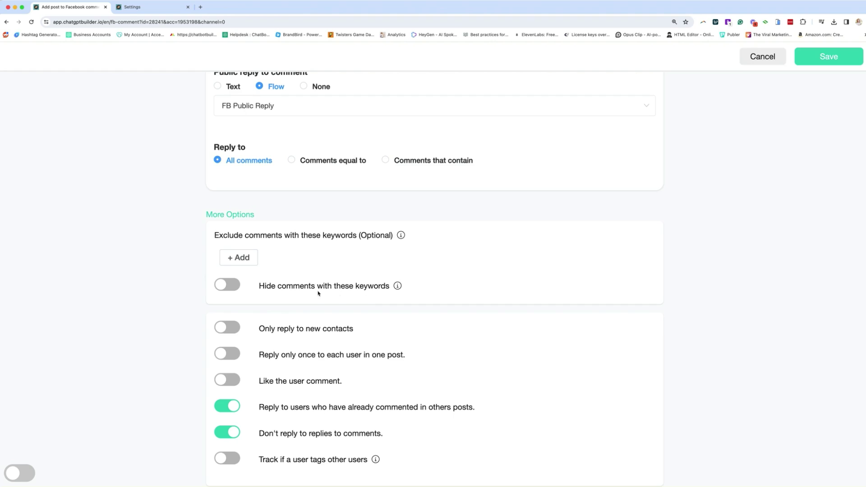
pyautogui.click(239, 256)
pyautogui.write('Copyrighted')
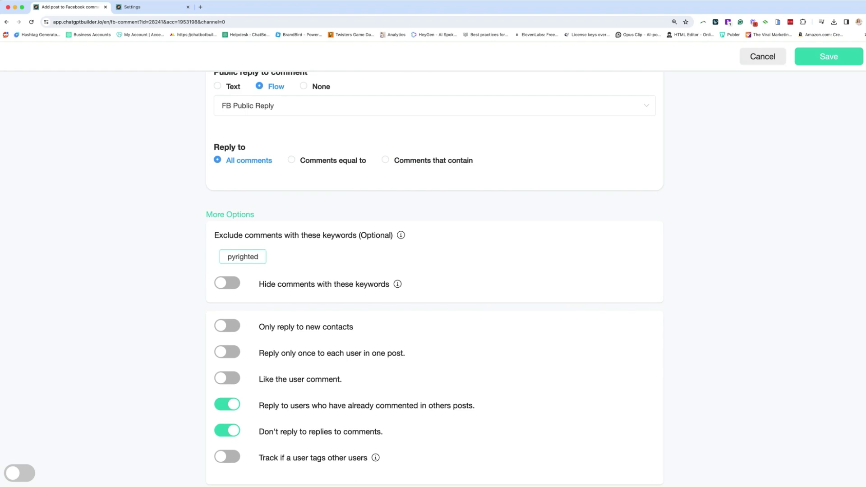
pyautogui.press('Return')
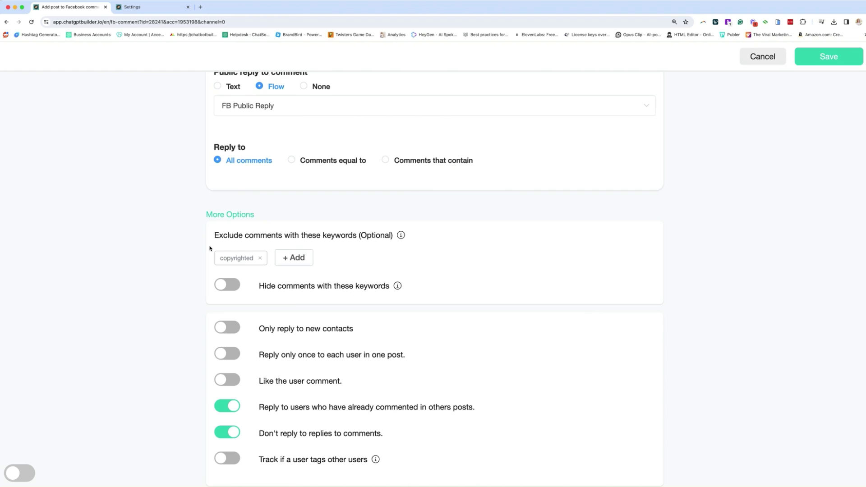
pyautogui.click(228, 284)
# Auto-like users' comments and allow replies to replies to comments.
pyautogui.click(235, 384)
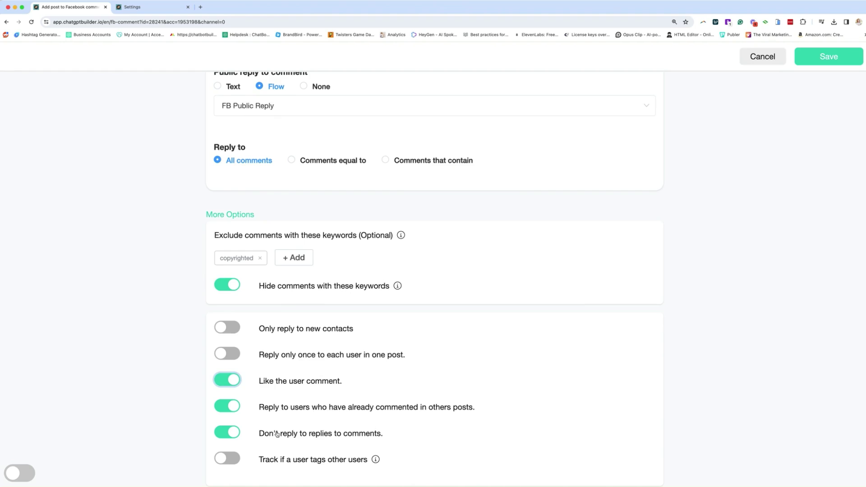
pyautogui.click(222, 433)
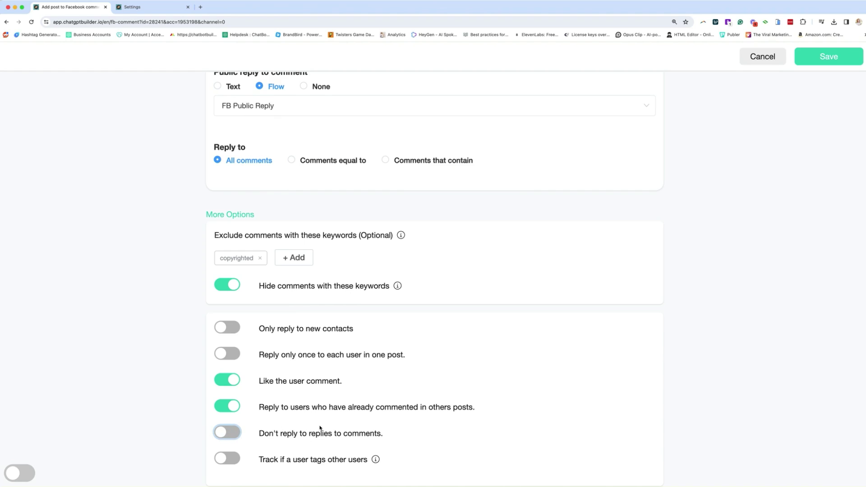
pyautogui.scroll(-3, 235, 377)
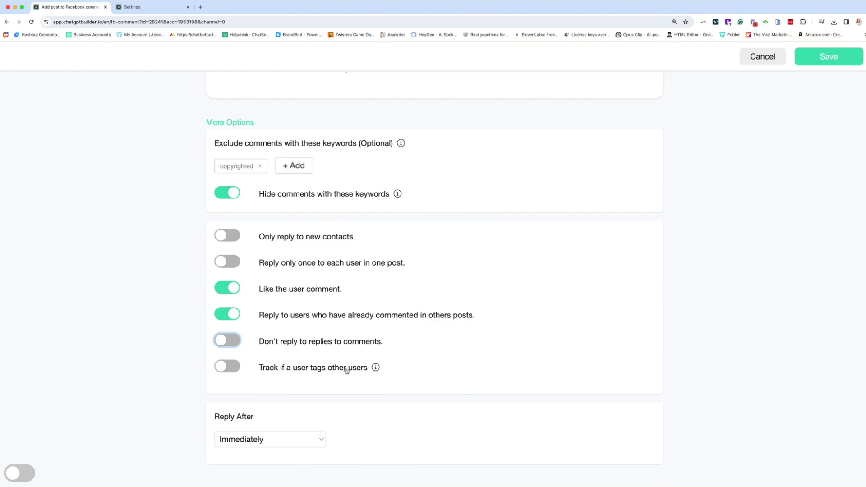
pyautogui.scroll(-3, 373, 315)
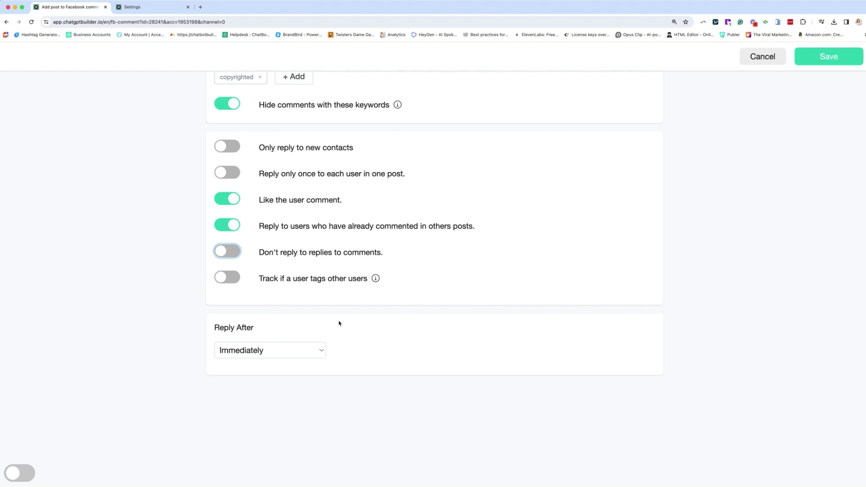
# Set the Reply After delay to 'Random within 3 minutes'.
pyautogui.click(299, 354)
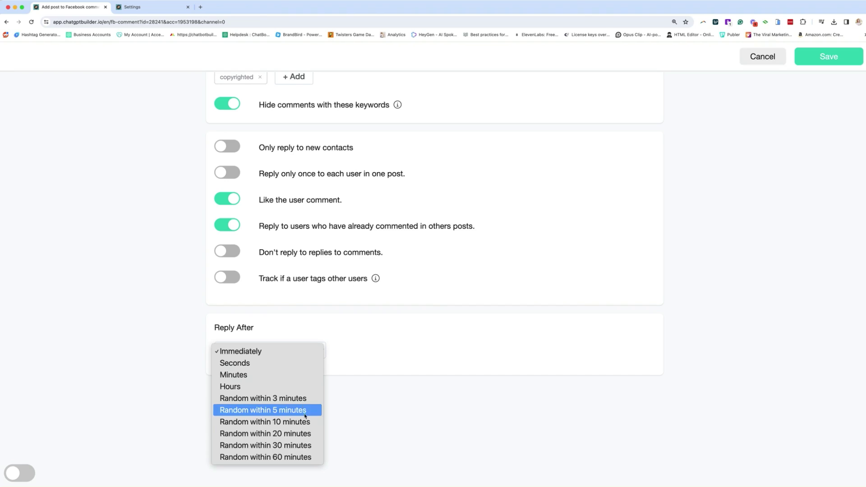
pyautogui.click(235, 399)
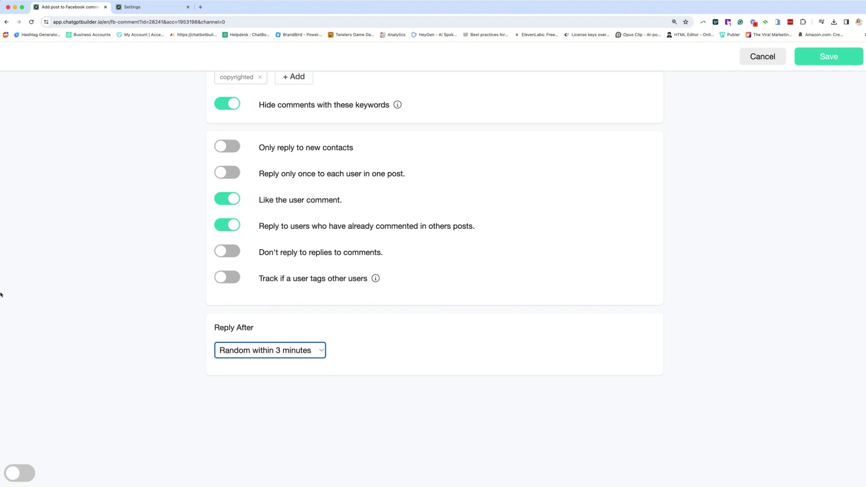
pyautogui.scroll(8, 396, 172)
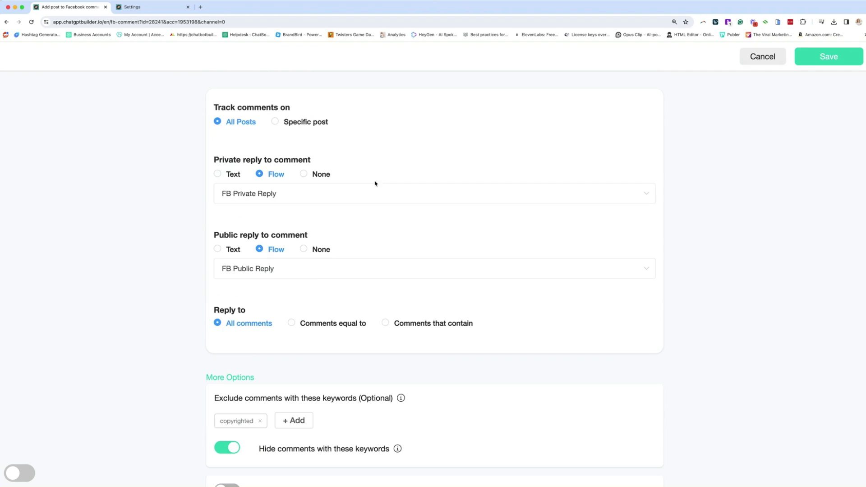
# Save the automation, switch General Responses on, and load the Rolling Dough Pizza Truck Facebook page.
pyautogui.click(797, 60)
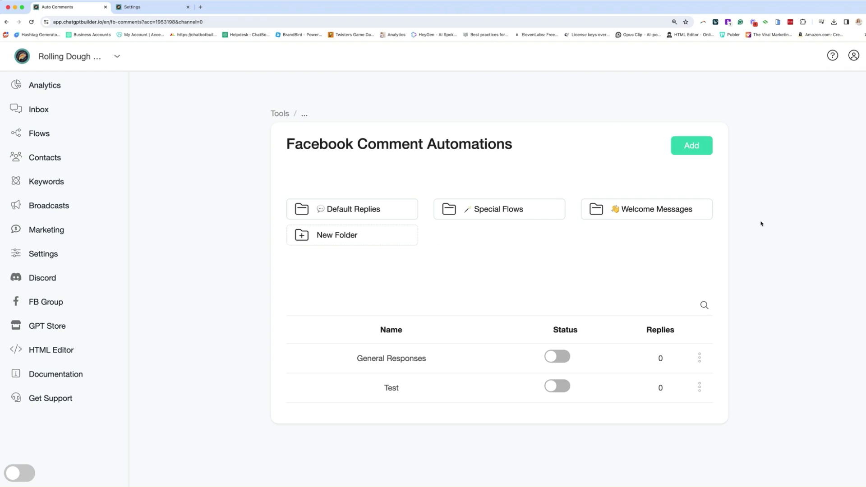
pyautogui.click(567, 358)
pyautogui.click(153, 7)
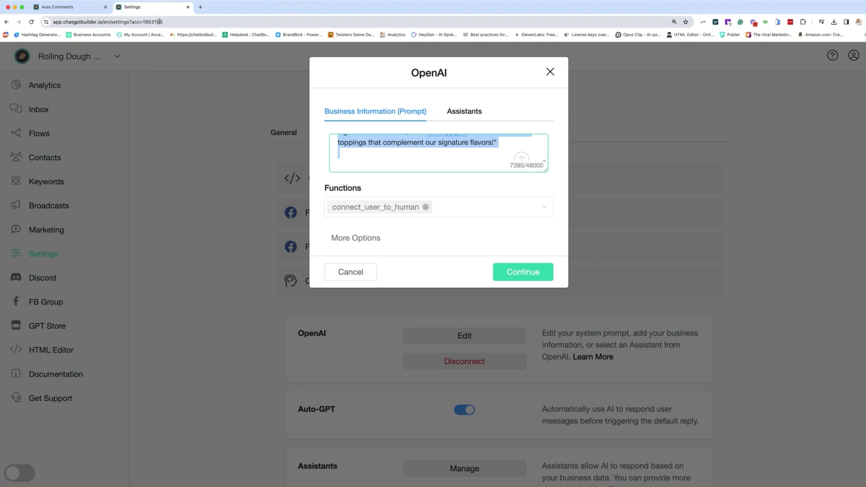
pyautogui.click(159, 22)
pyautogui.hotkey('ctrl', 'v')
pyautogui.press('Return')
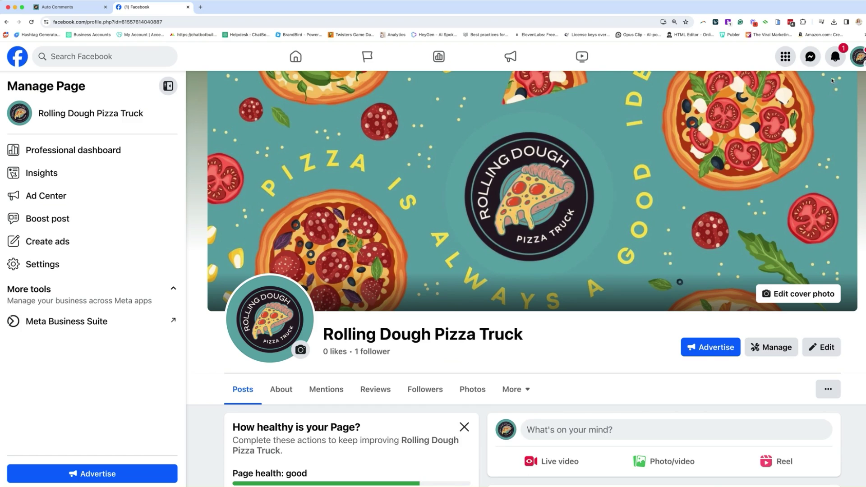
pyautogui.scroll(-7, 550, 251)
pyautogui.scroll(7, 618, 251)
pyautogui.click(858, 56)
pyautogui.click(752, 131)
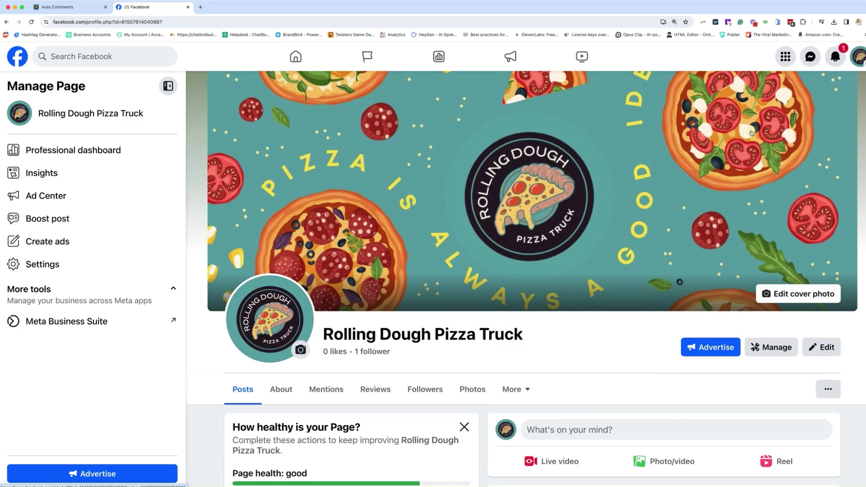
# Change General Responses' Reply After delay to Immediately and save it.
pyautogui.click(76, 7)
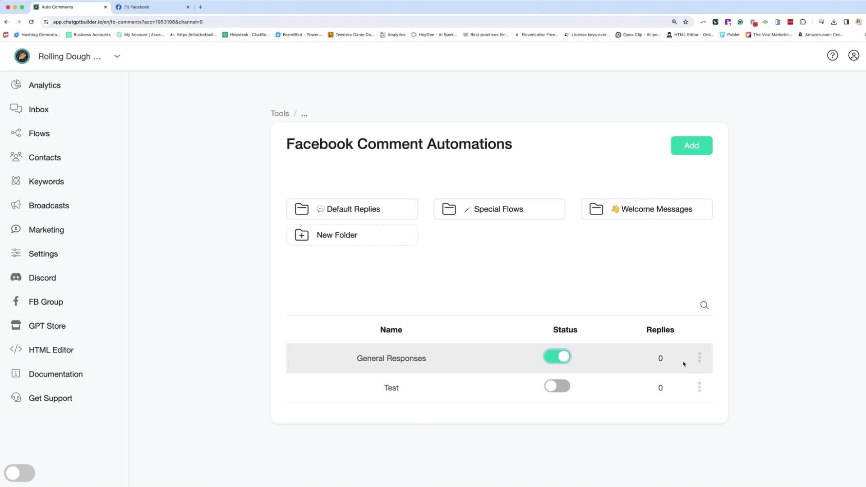
pyautogui.click(699, 357)
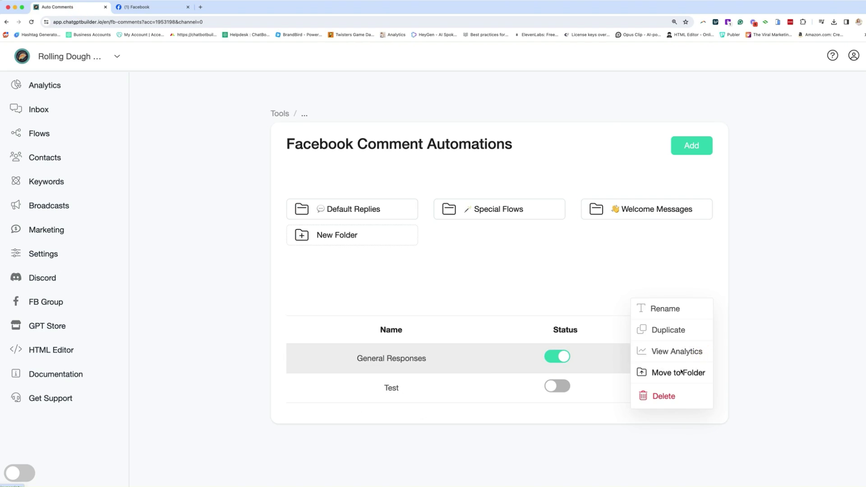
pyautogui.click(444, 359)
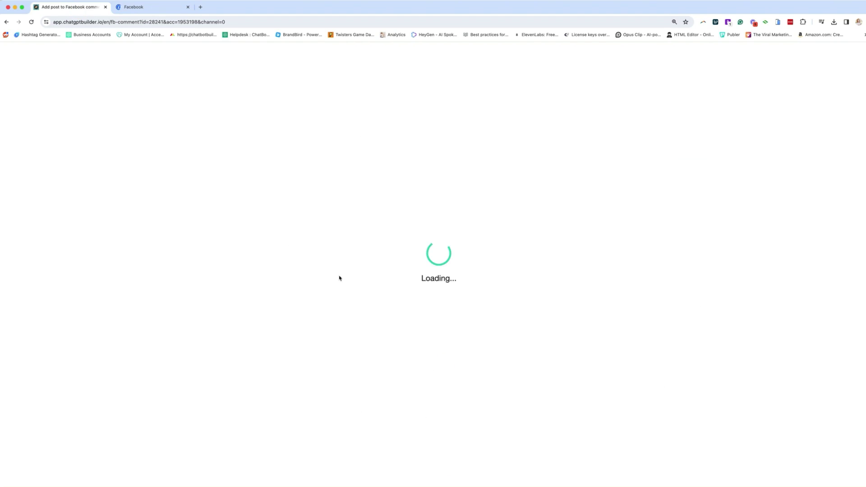
pyautogui.click(229, 377)
pyautogui.scroll(-8, 235, 377)
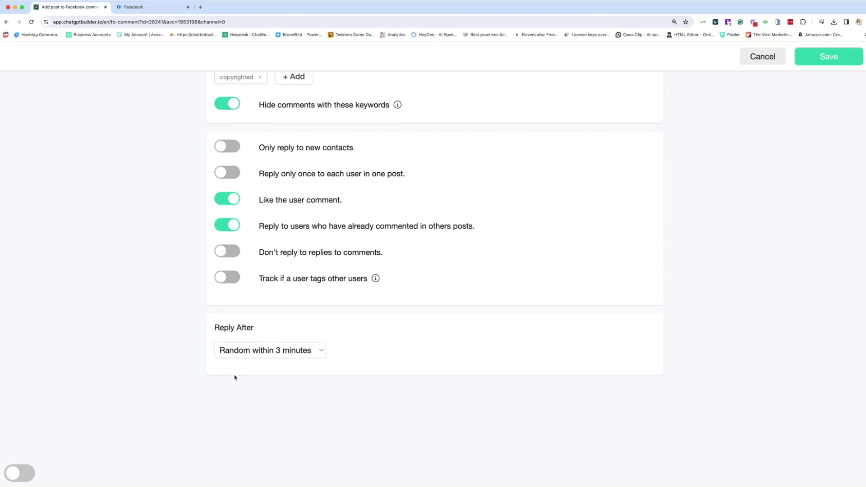
pyautogui.click(244, 353)
pyautogui.click(239, 303)
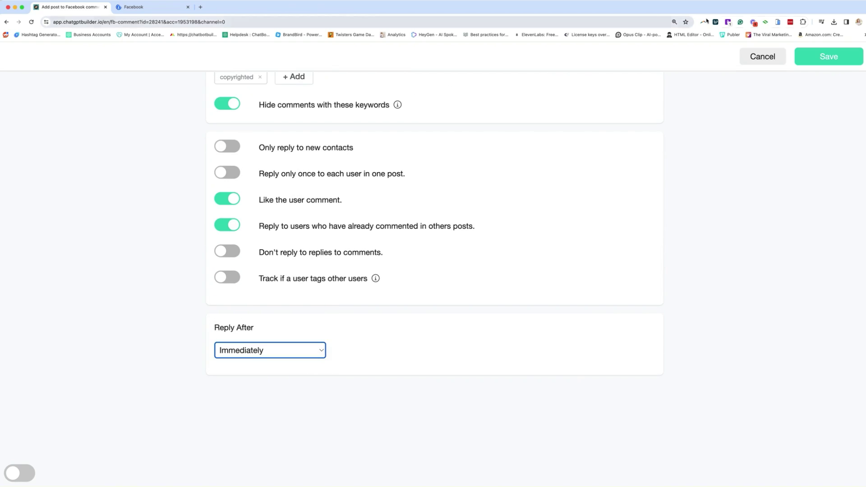
pyautogui.click(828, 56)
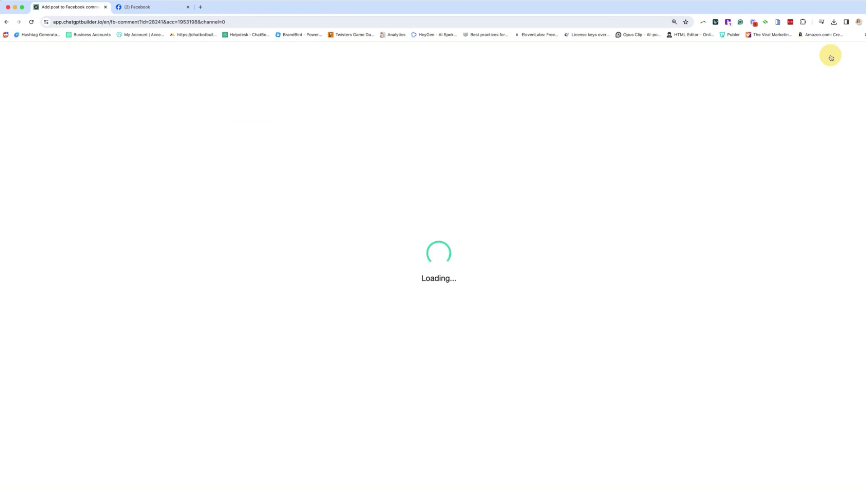
# Comment on the pizza truck's post asking where the truck will be Monday.
pyautogui.click(139, 8)
pyautogui.scroll(-4, 631, 328)
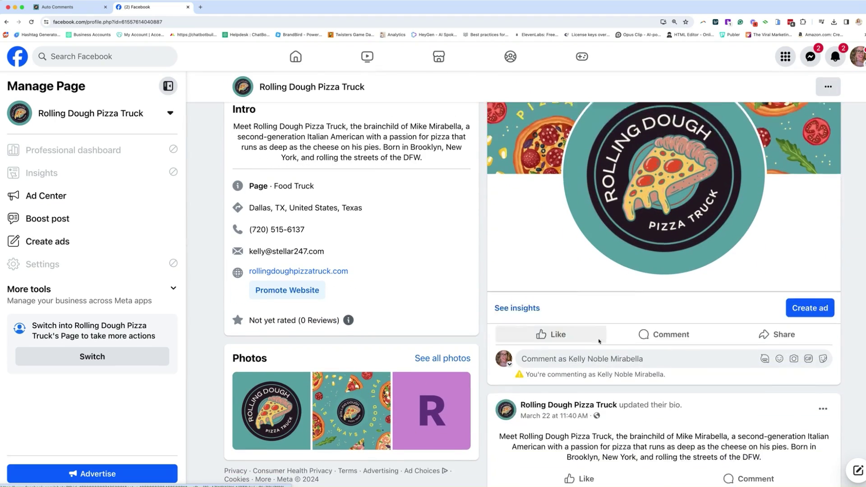
pyautogui.click(631, 328)
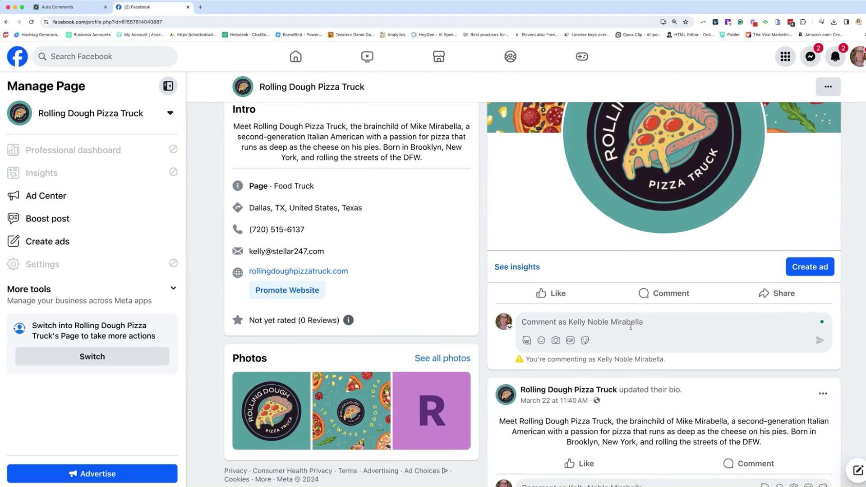
# Read the private Messenger reply from Rolling Dough Pizza Truck, then view its public reply.
pyautogui.click(811, 56)
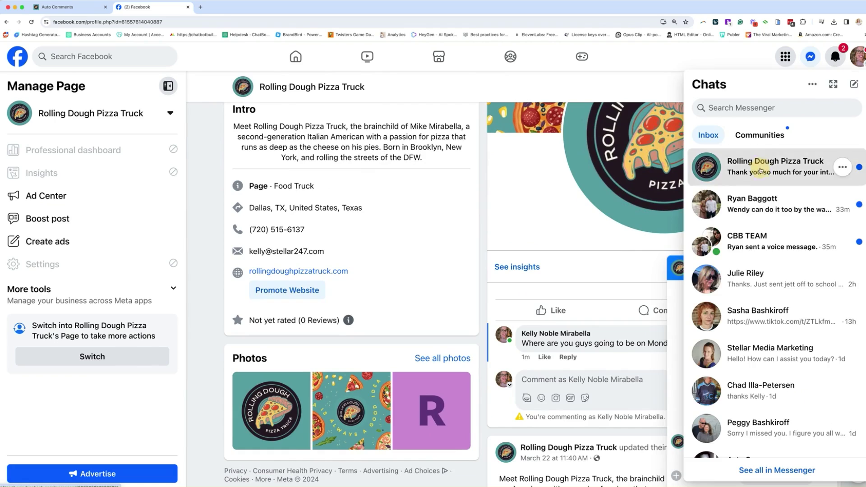
pyautogui.click(760, 171)
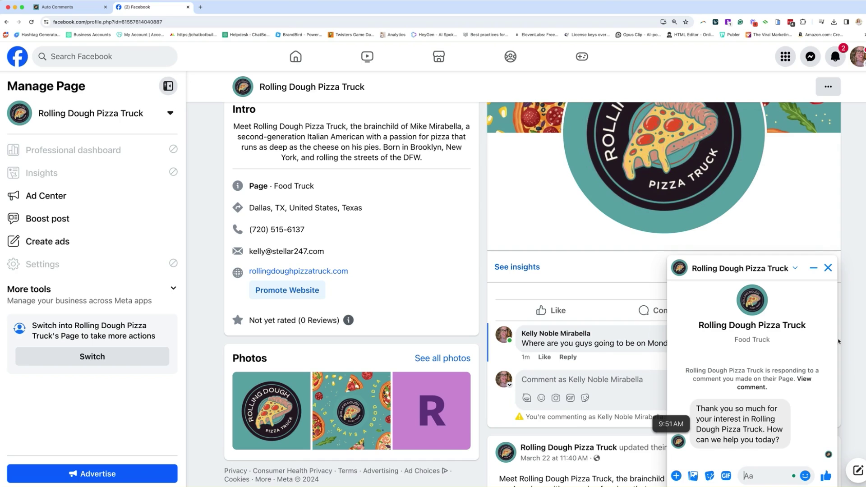
pyautogui.click(828, 269)
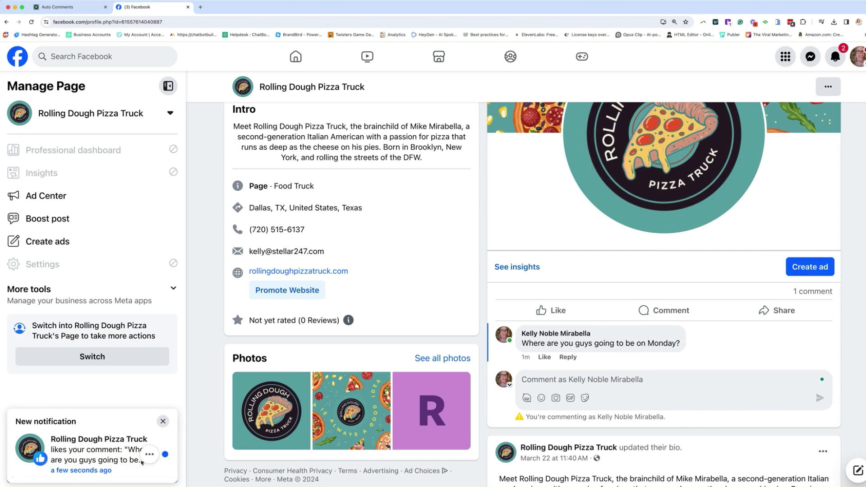
pyautogui.click(142, 462)
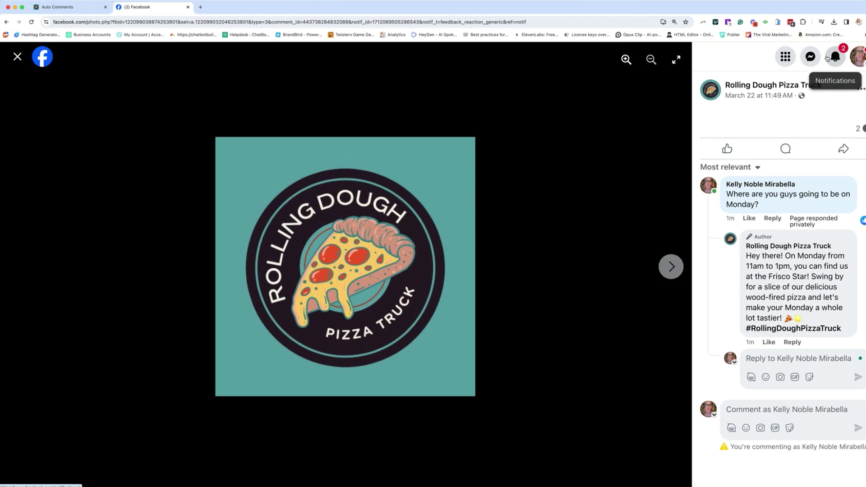
# Change General Responses' Reply After back to 'Random within 3 minutes' and save.
pyautogui.click(67, 7)
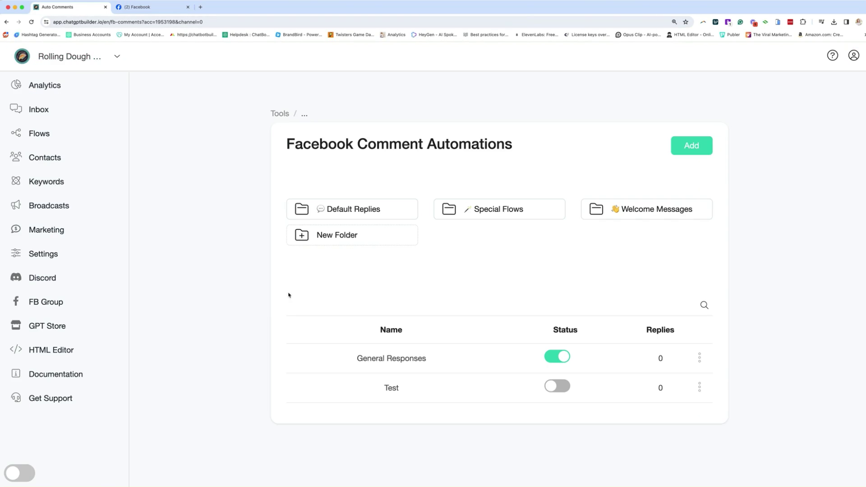
pyautogui.click(415, 359)
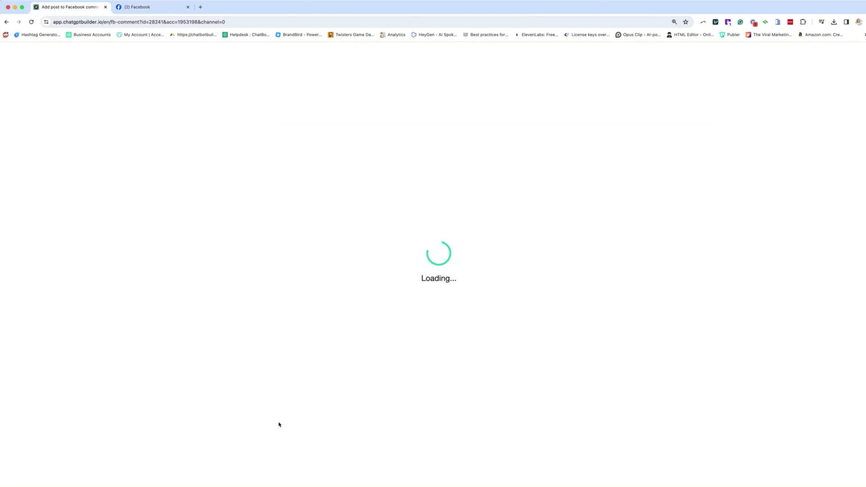
pyautogui.scroll(-10, 294, 377)
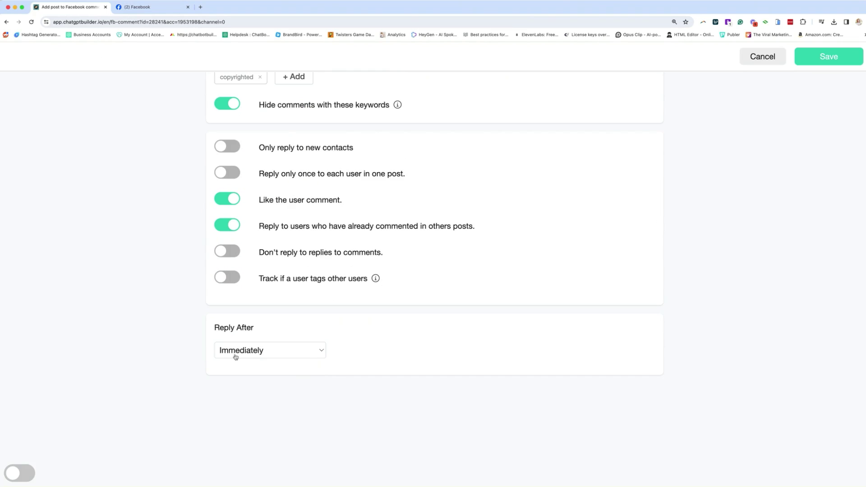
pyautogui.click(237, 354)
pyautogui.click(232, 399)
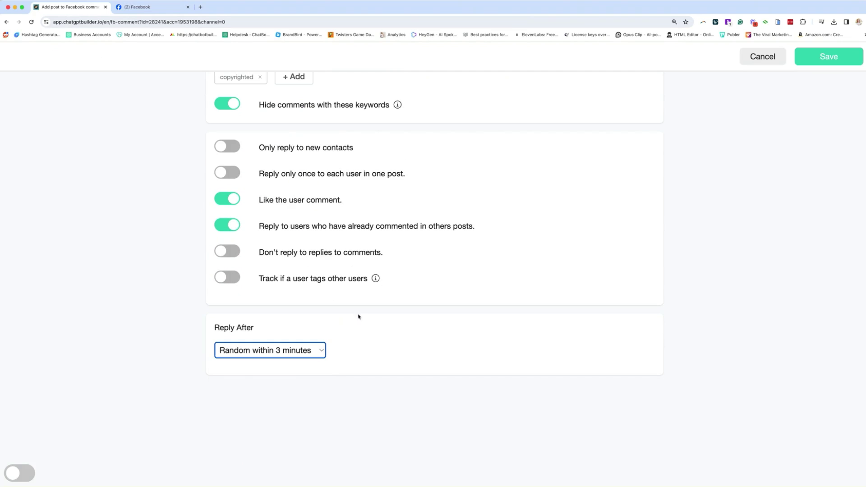
pyautogui.click(821, 60)
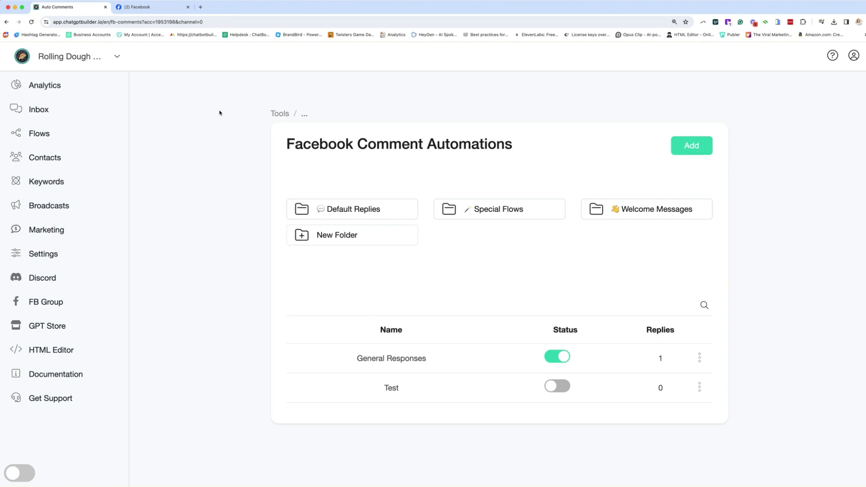